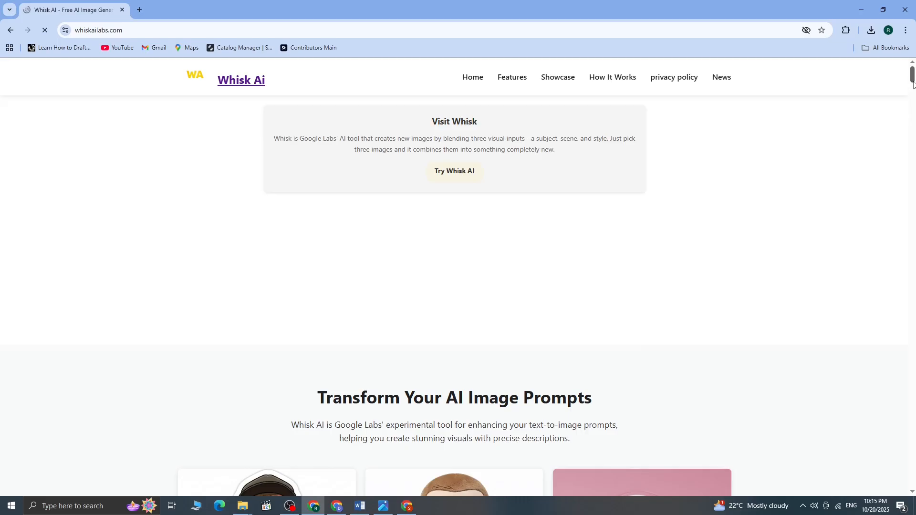
Open the Whisk tool from the Whisk AI page and complete its welcome introduction
{"action": "scroll", "coordinate": [912, 95], "scroll_direction": "down", "scroll_amount": 5}
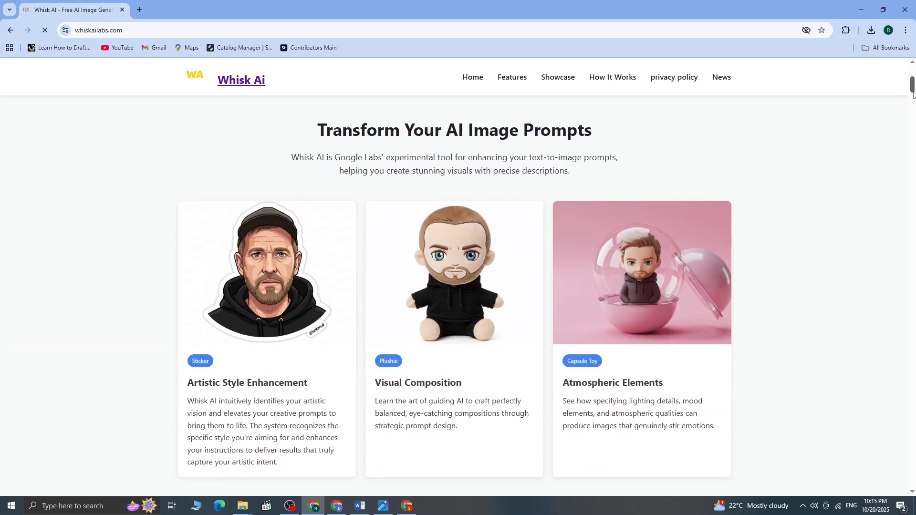
{"action": "mouse_move", "coordinate": [912, 94]}
{"action": "left_mouse_down"}
{"action": "mouse_move", "coordinate": [913, 120]}
{"action": "mouse_move", "coordinate": [913, 84]}
{"action": "left_mouse_up"}
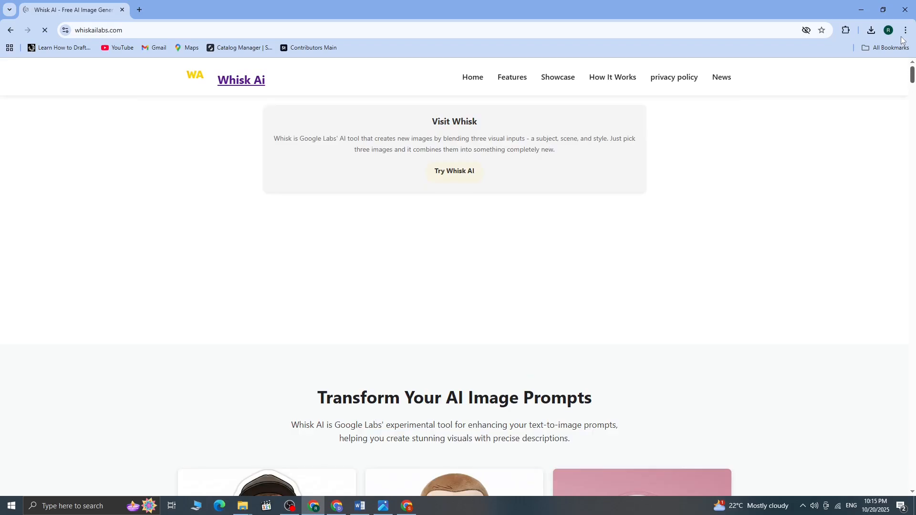
{"action": "left_click", "coordinate": [461, 173]}
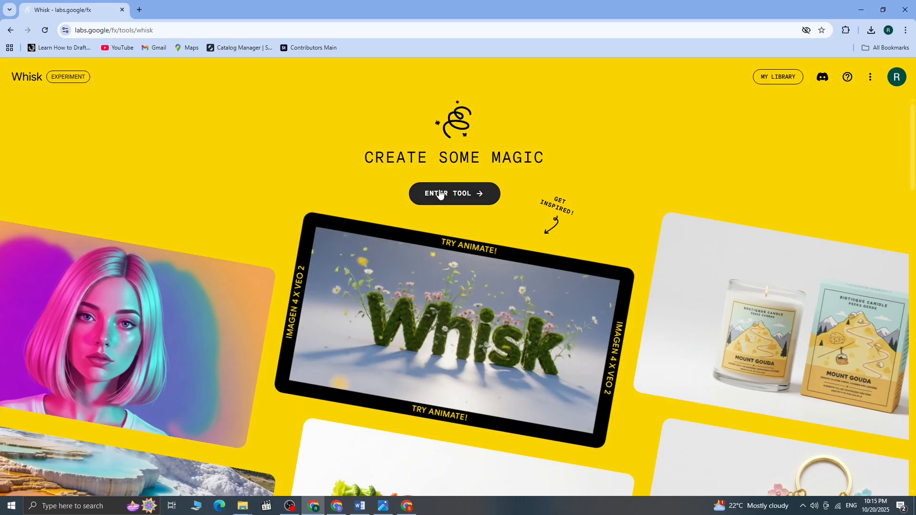
{"action": "left_click", "coordinate": [439, 193]}
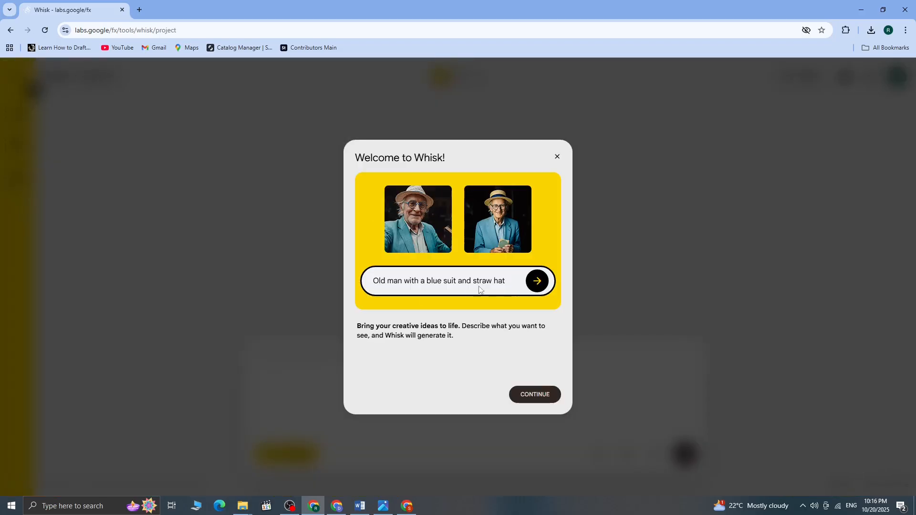
{"action": "left_click", "coordinate": [541, 394]}
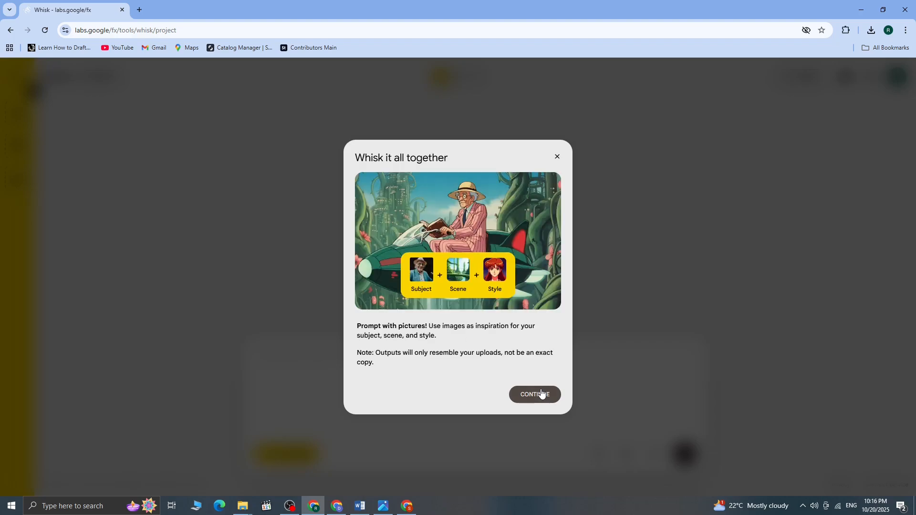
{"action": "left_click", "coordinate": [541, 394]}
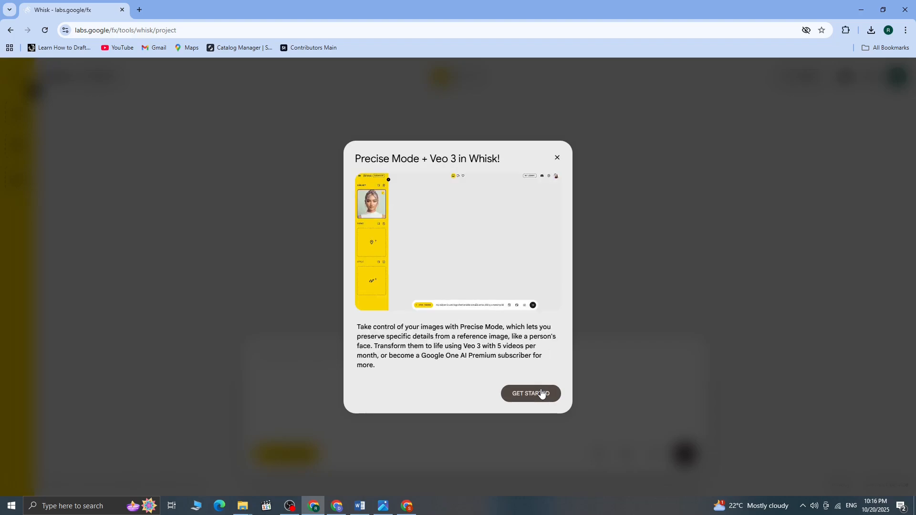
{"action": "left_click", "coordinate": [541, 393]}
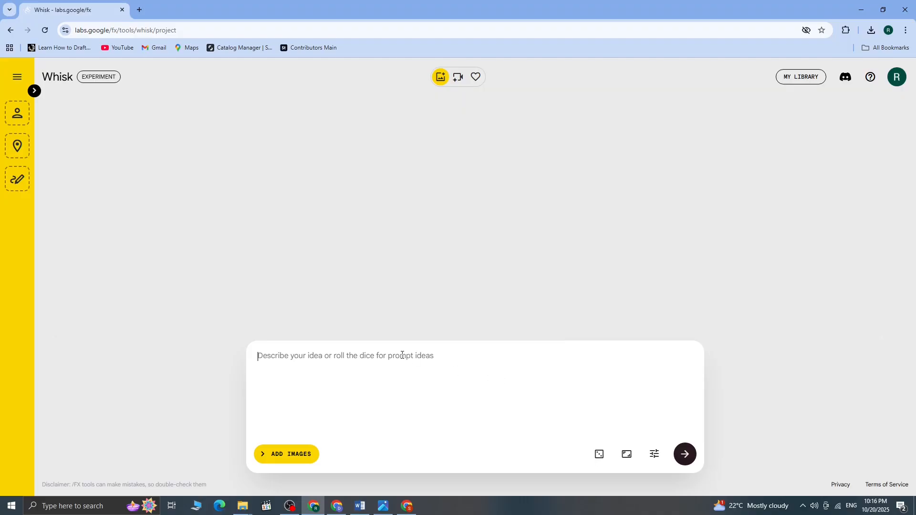
Generate images from the prompt "create a chess baord with mouse characters on it"
{"action": "type", "text": "cr"}
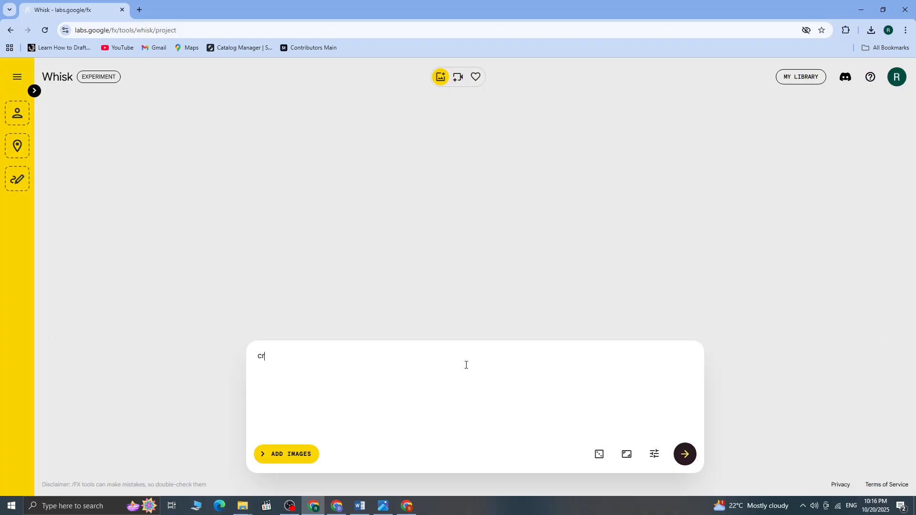
{"action": "type", "text": "eate a chess baord with mouse "}
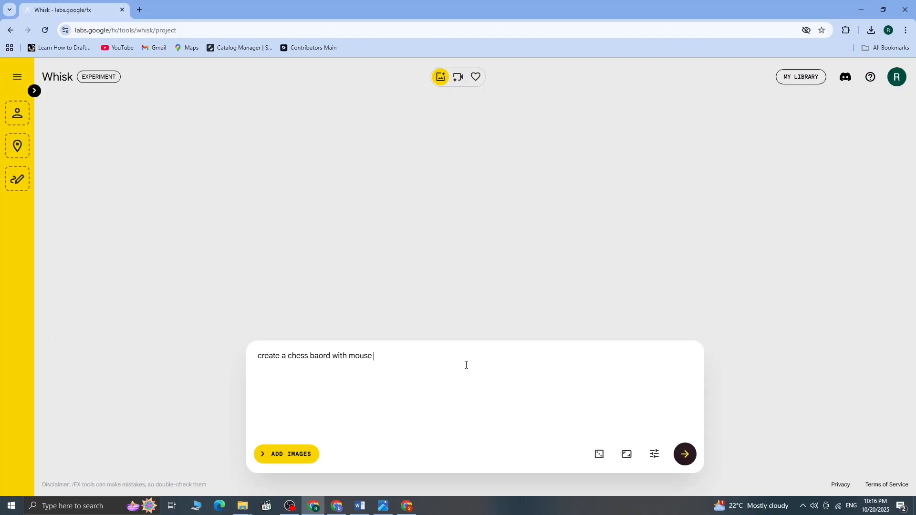
{"action": "type", "text": "characters on it"}
{"action": "key", "text": "Return"}
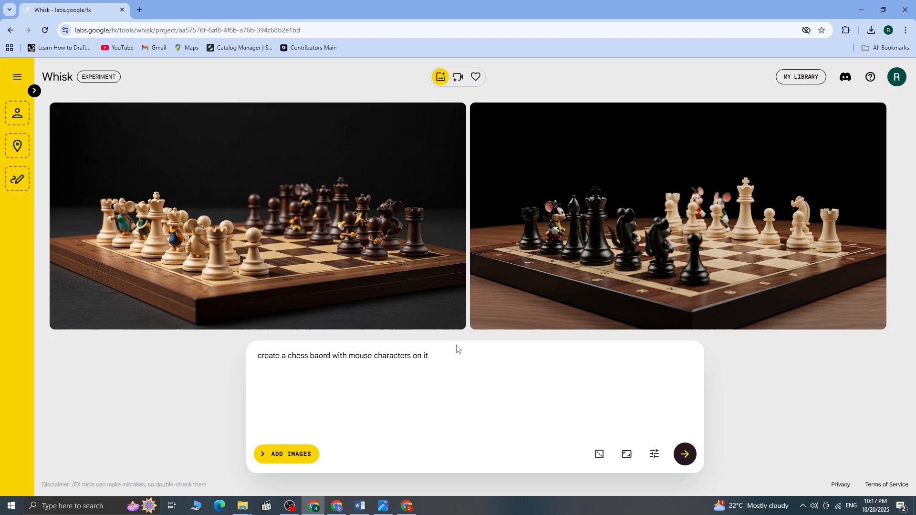
Generate images from the replacement prompt "a deatiled 3d chessboard with tiny mouse characters as chess pieces , each waering miniature armor andholding acron weapons"
{"action": "left_click_drag", "start_coordinate": [457, 349], "coordinate": [251, 360]}
{"action": "type", "text": "a"}
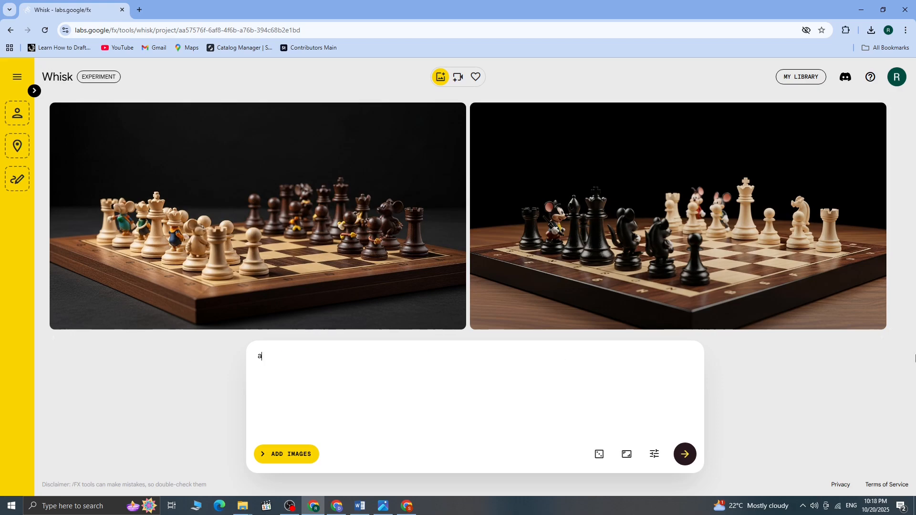
{"action": "type", "text": " deatiled 3d chessboard with tin"}
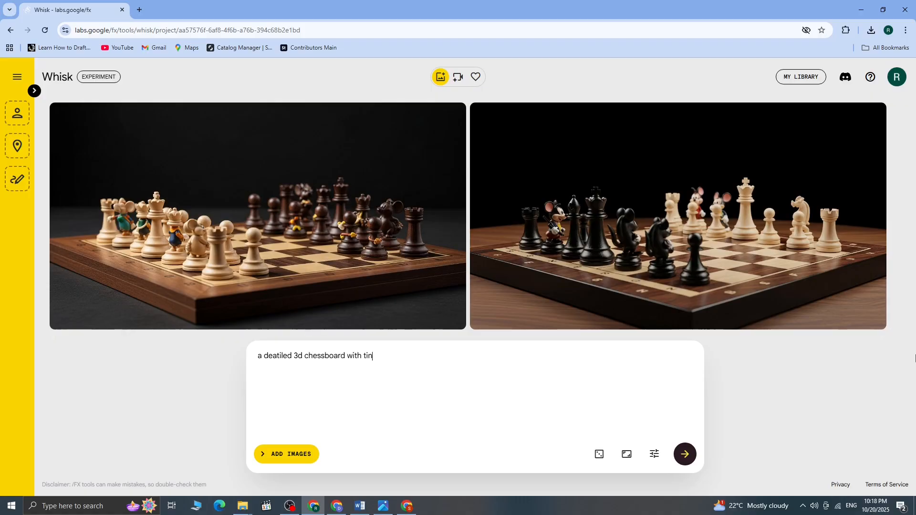
{"action": "type", "text": "y mouse characters "}
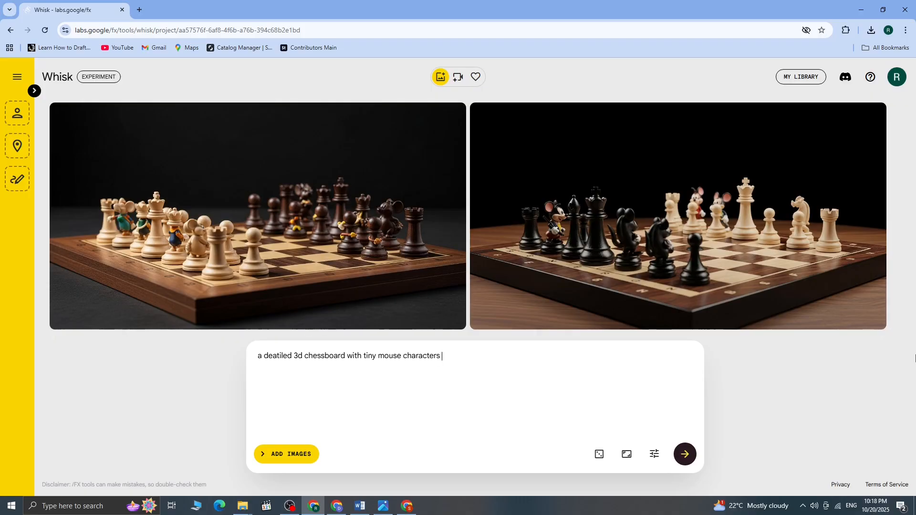
{"action": "type", "text": "as chess pieces , each waering mi"}
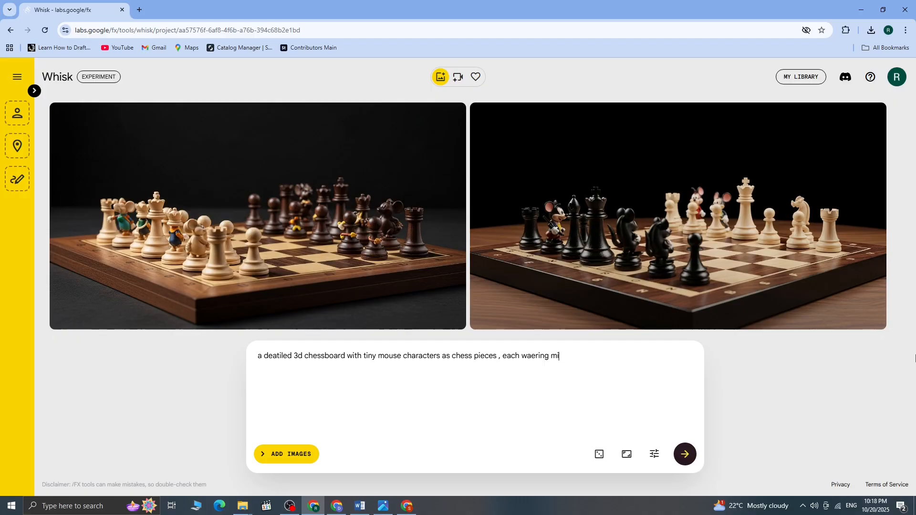
{"action": "type", "text": "niature armor andholding acr"}
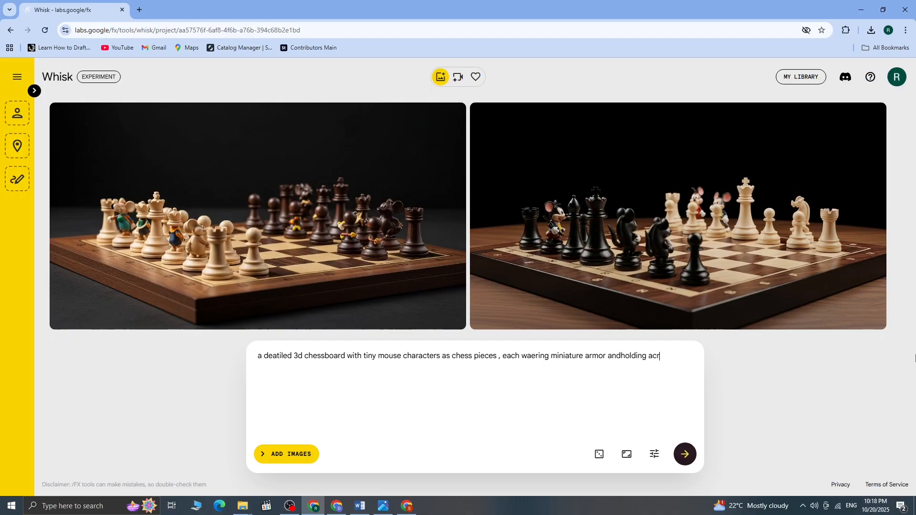
{"action": "type", "text": "on weapons"}
{"action": "key", "text": "Return"}
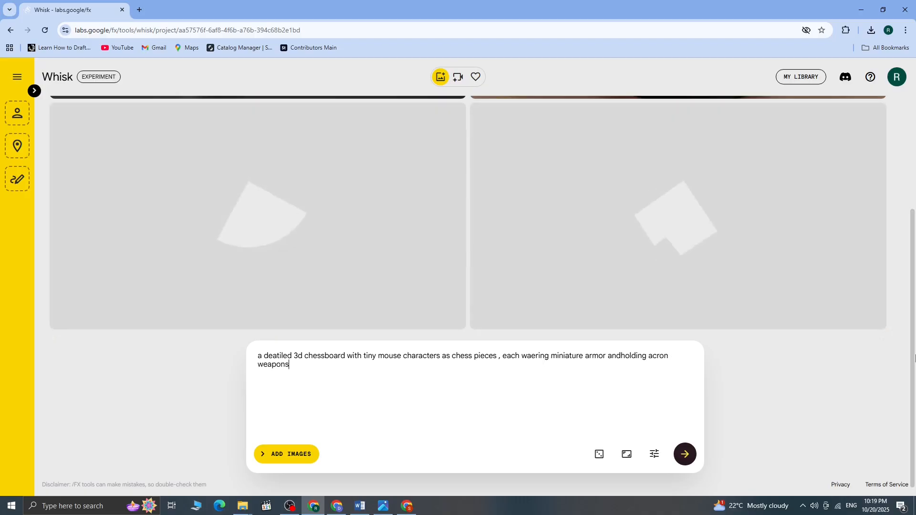
Append ", anime type" to the chessboard prompt for another pair of images
{"action": "type", "text": ", anime type"}
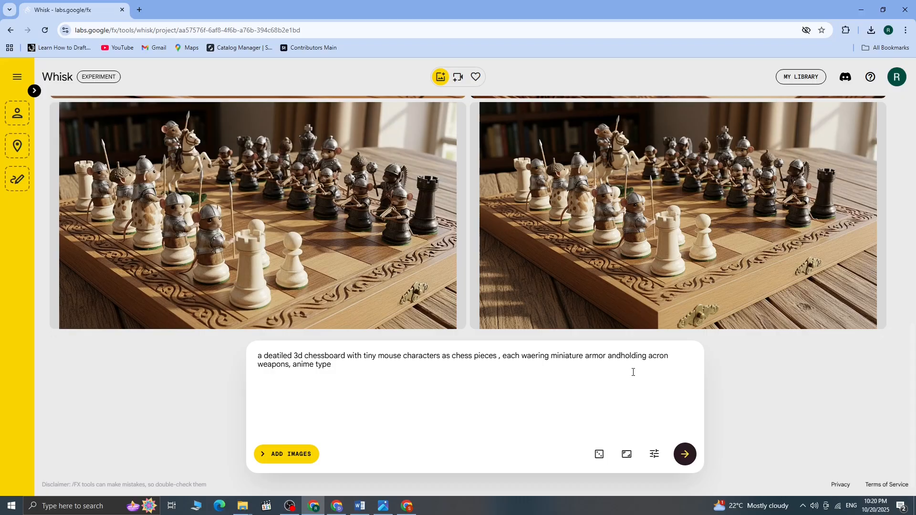
Animate the second image of the newest chessboard pair with the instruction "move them"
{"action": "mouse_move", "coordinate": [615, 291]}
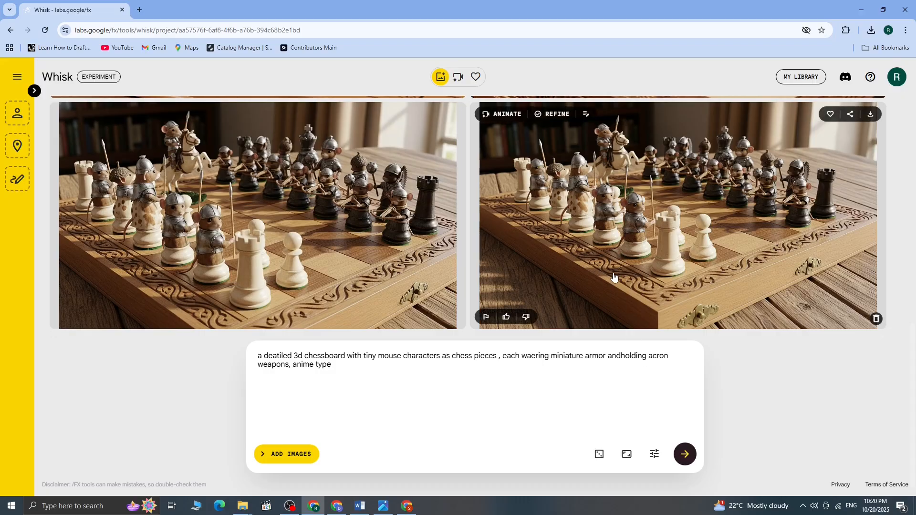
{"action": "left_click", "coordinate": [502, 115]}
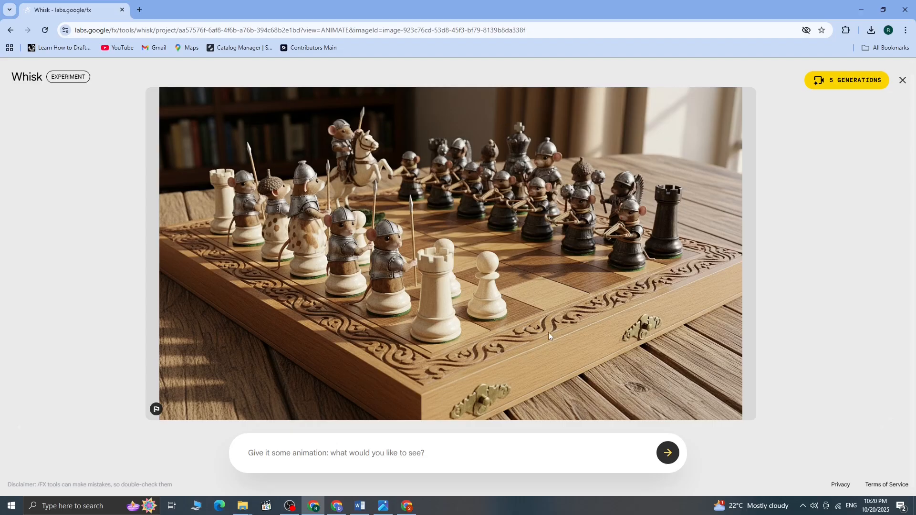
{"action": "left_click", "coordinate": [361, 452]}
{"action": "type", "text": "move them"}
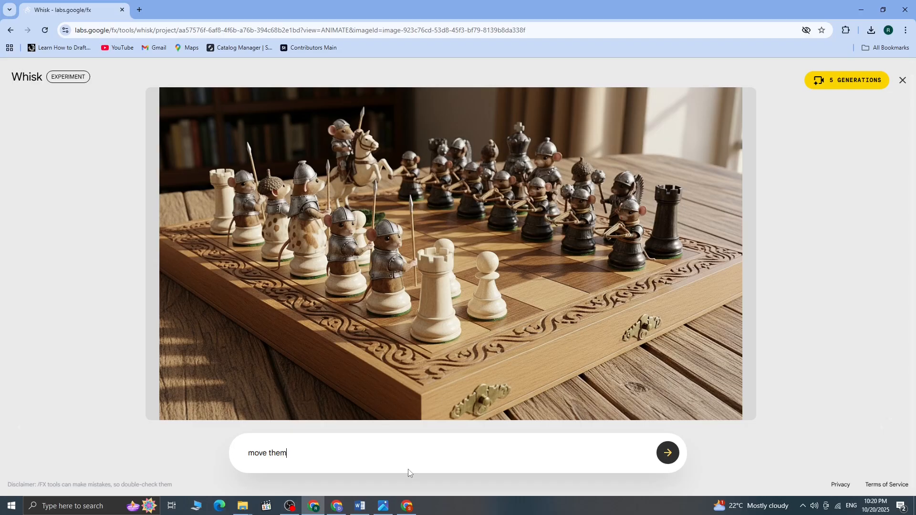
{"action": "key", "text": "Return"}
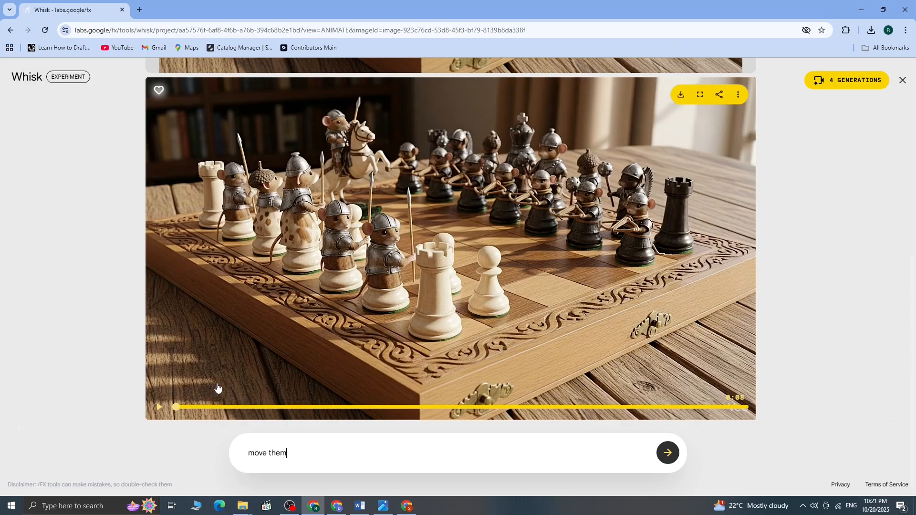
Preview part of the animated chessboard clip and download it as a video rather than a GIF
{"action": "left_click", "coordinate": [159, 407]}
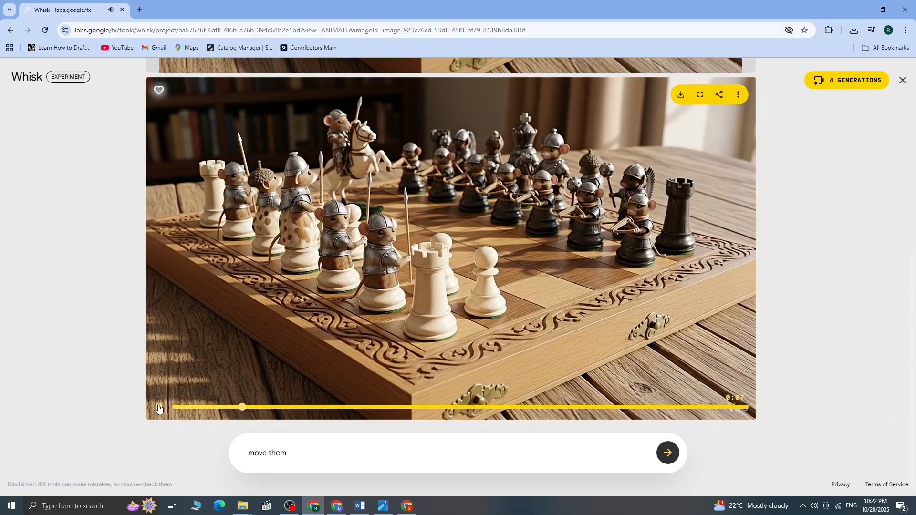
{"action": "left_click", "coordinate": [157, 409]}
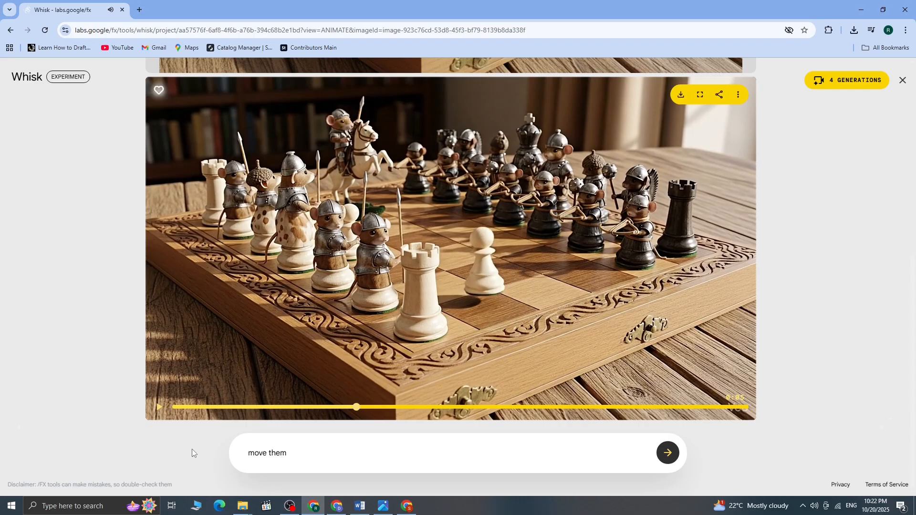
{"action": "left_click", "coordinate": [683, 99]}
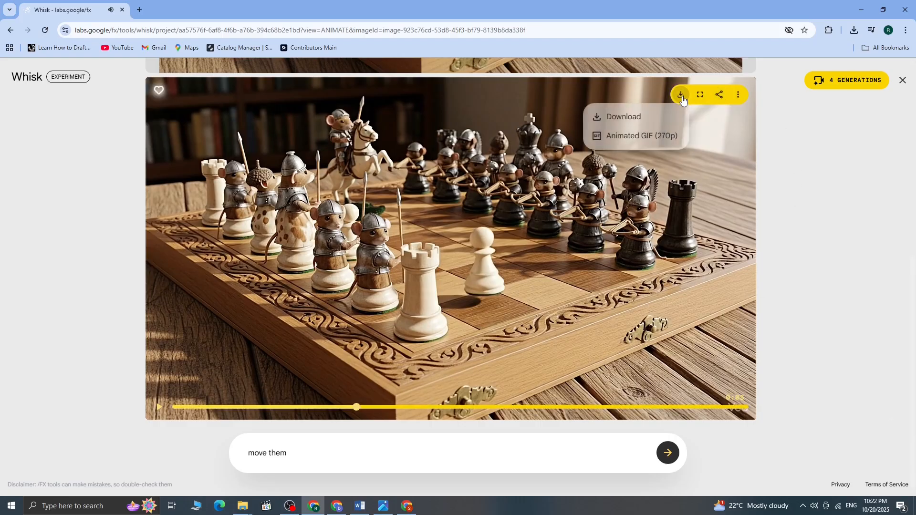
{"action": "left_click", "coordinate": [628, 119]}
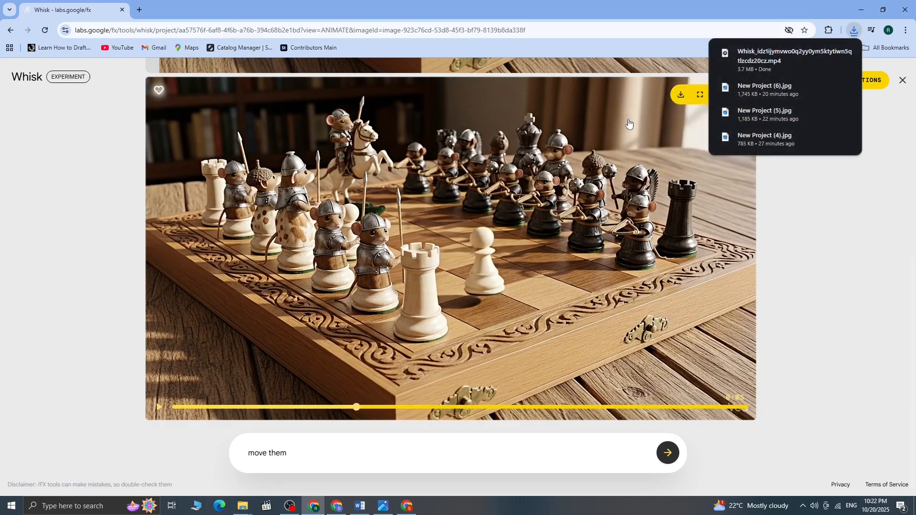
View the downloaded clip in Media Player, close it, and leave the animation view for the project's images
{"action": "left_click", "coordinate": [771, 58]}
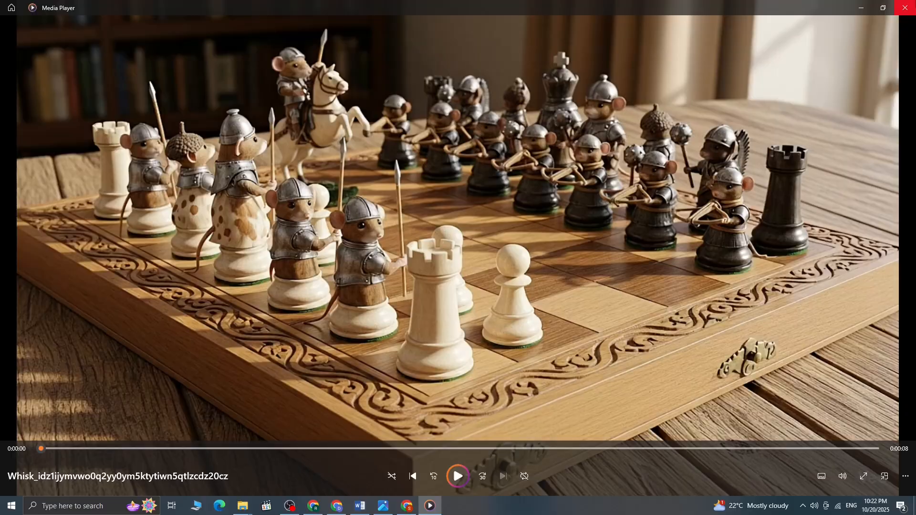
{"action": "left_click", "coordinate": [905, 8]}
{"action": "scroll", "coordinate": [770, 215], "scroll_direction": "up", "scroll_amount": 5}
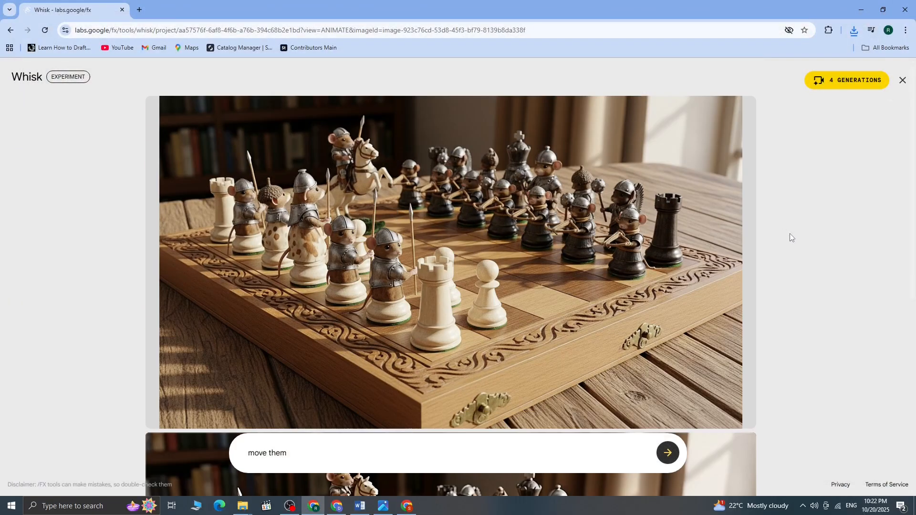
{"action": "scroll", "coordinate": [385, 143], "scroll_direction": "down", "scroll_amount": 5}
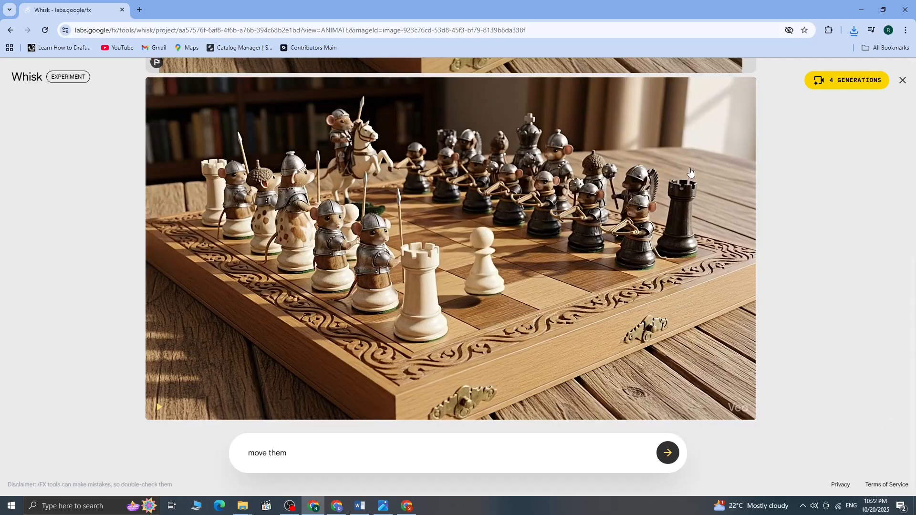
{"action": "left_click", "coordinate": [902, 81]}
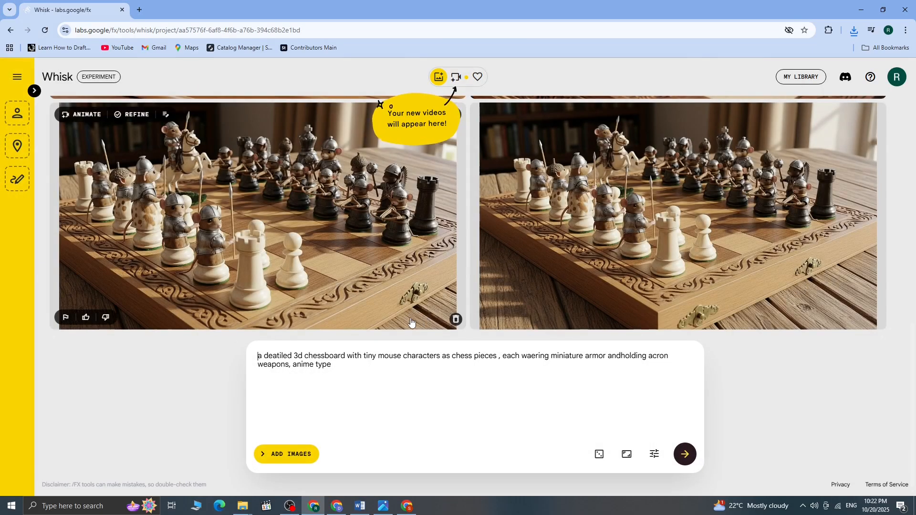
Replace the prompt with one for a cute cartoon cat editing a video at a computer desk with headphones and coffee, for a YouTube thumbnail
{"action": "left_click", "coordinate": [626, 456]}
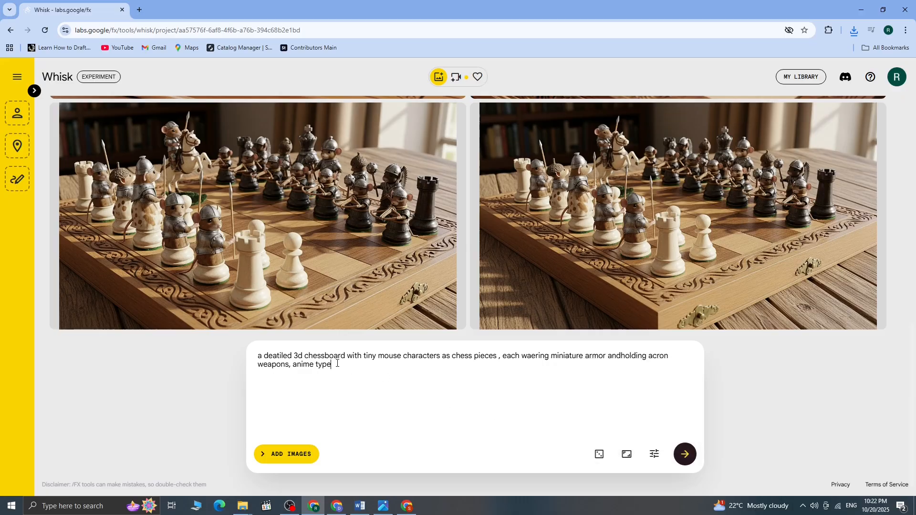
{"action": "left_click_drag", "start_coordinate": [338, 364], "coordinate": [180, 331]}
{"action": "key", "text": "ctrl+x"}
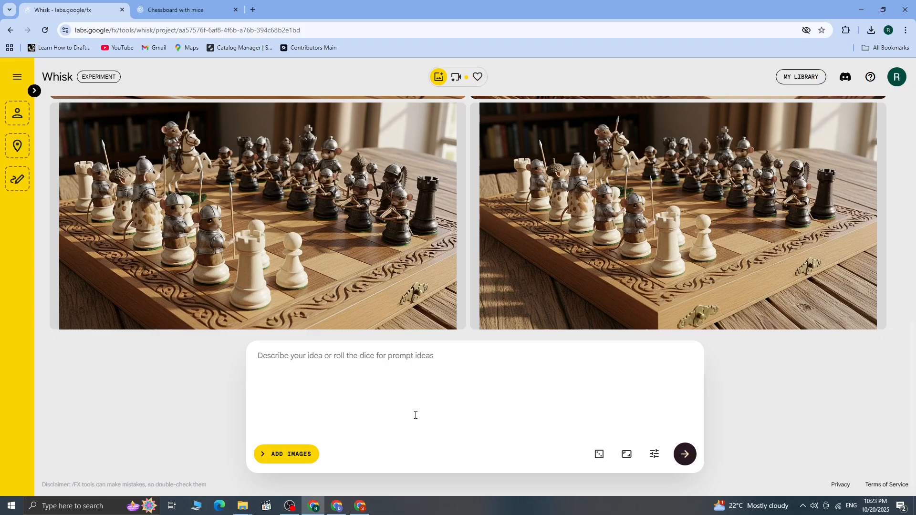
{"action": "key", "text": "ctrl+v"}
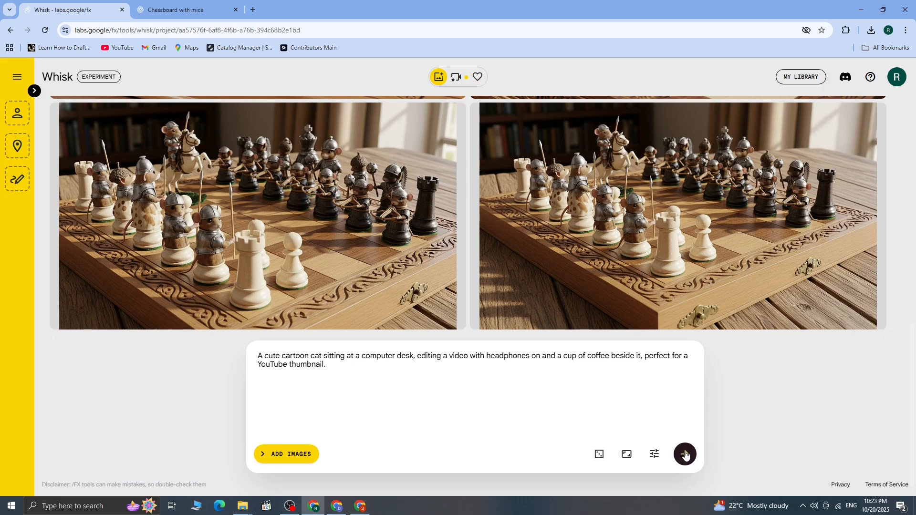
Show the subject, scene and style image inputs, leave them empty, and generate images from the cartoon cat prompt
{"action": "left_click", "coordinate": [280, 456]}
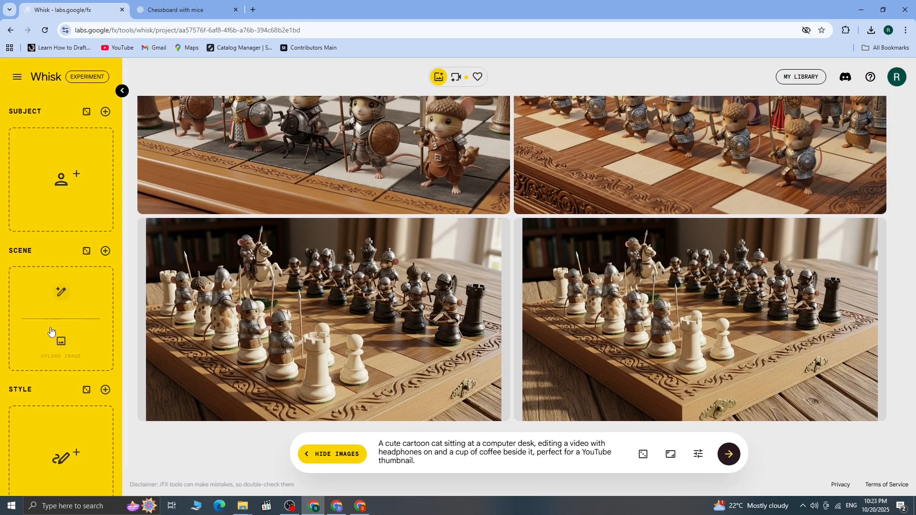
{"action": "scroll", "coordinate": [33, 426], "scroll_direction": "down", "scroll_amount": 1}
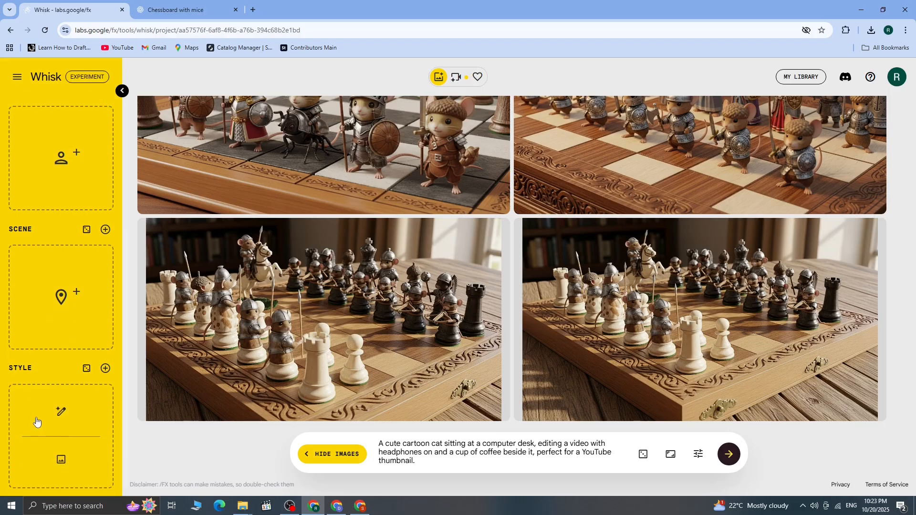
{"action": "left_click", "coordinate": [729, 456]}
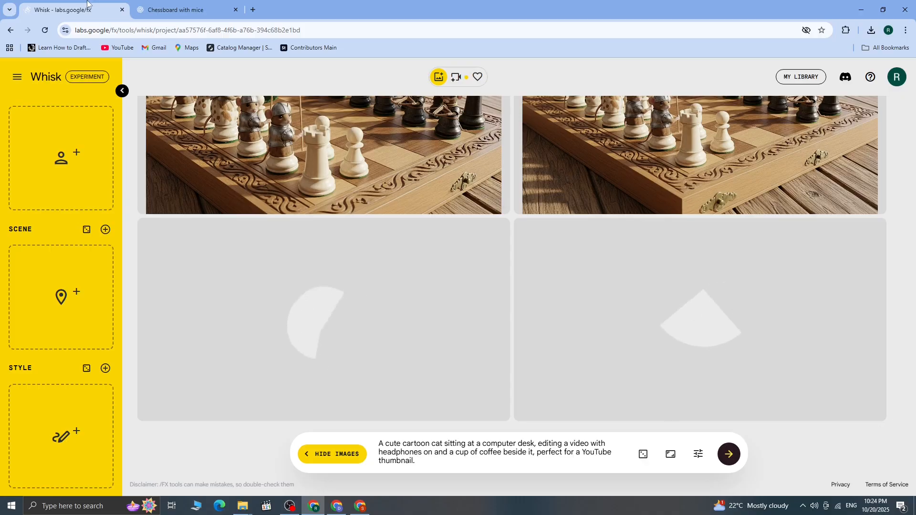
Close the chessboard with mice tab and open the cartoon cat image with the coffee and croissants for animation
{"action": "left_click", "coordinate": [235, 9]}
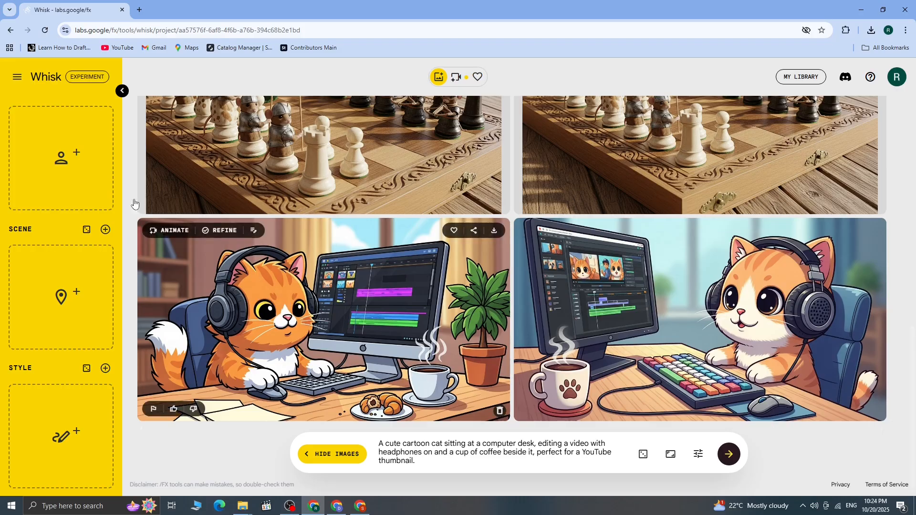
{"action": "mouse_move", "coordinate": [158, 231]}
{"action": "left_click", "coordinate": [159, 232]}
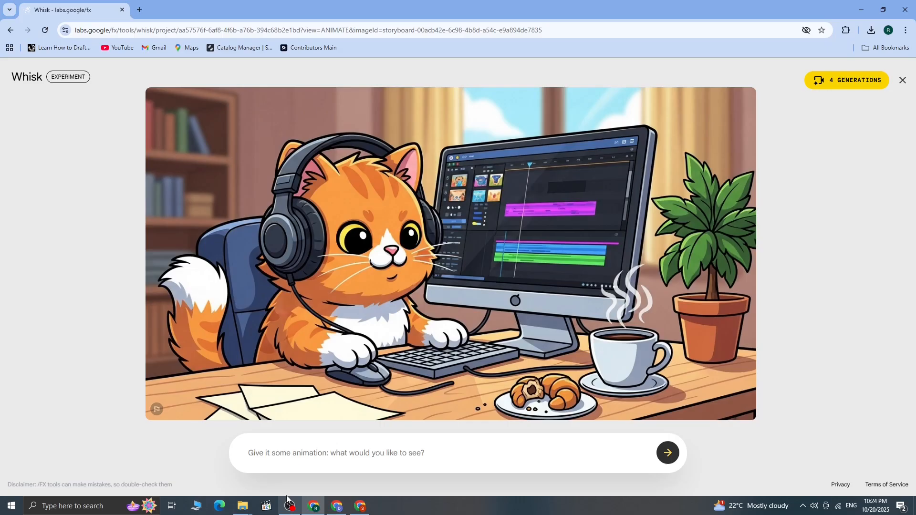
Animate the cat image with the prompt "make her sip the coffee also while she continues to work"
{"action": "left_click", "coordinate": [328, 457]}
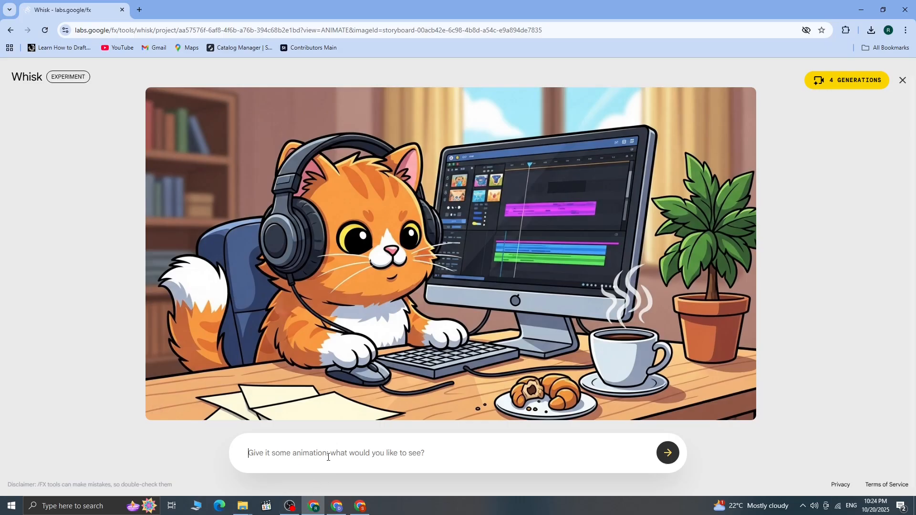
{"action": "type", "text": "make her "}
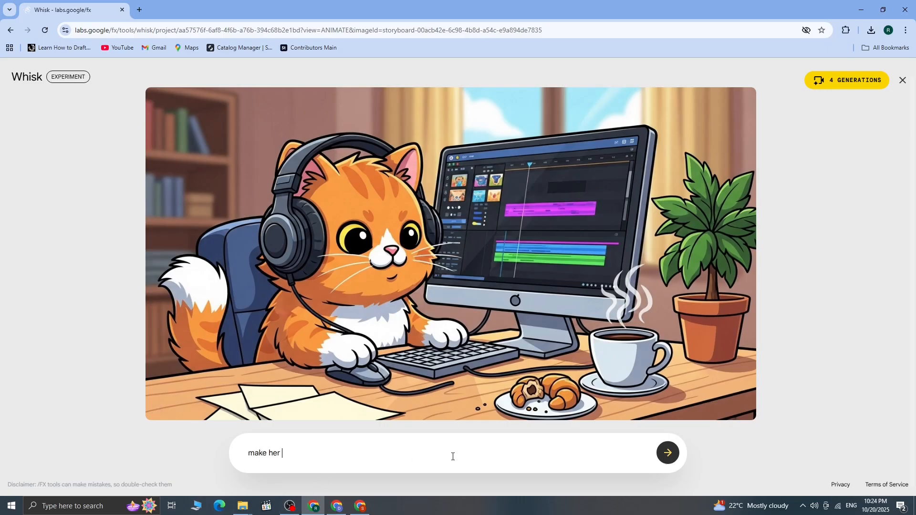
{"action": "type", "text": "sip the coffee also while she continu"}
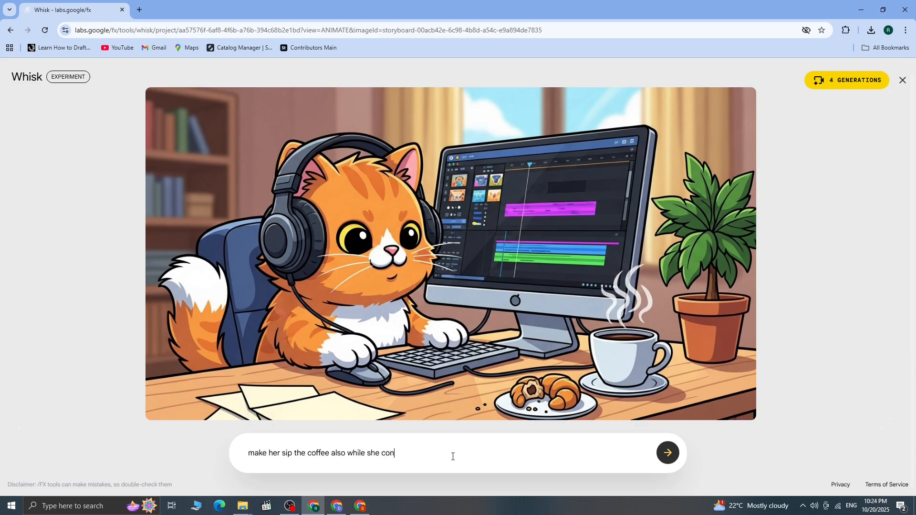
{"action": "type", "text": "es to work"}
{"action": "key", "text": "Return"}
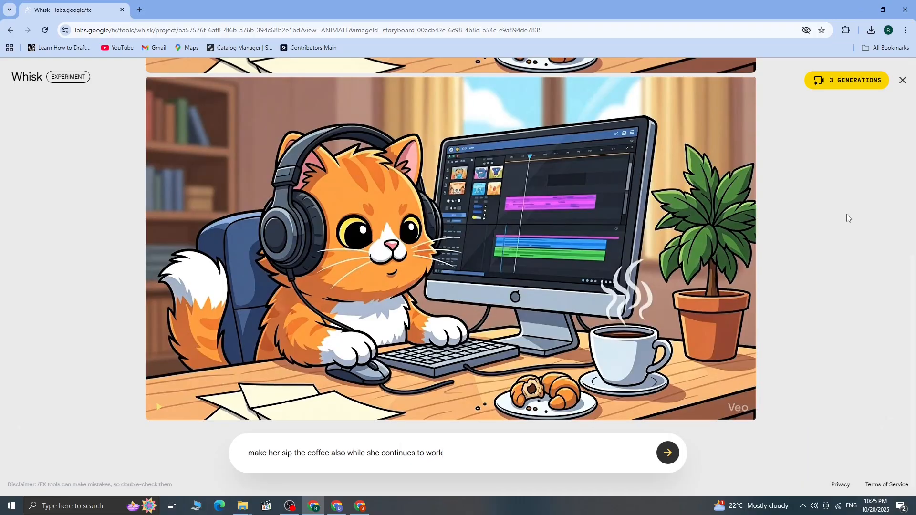
Play the generated cat animation to preview it, then stop playback
{"action": "left_click", "coordinate": [158, 408]}
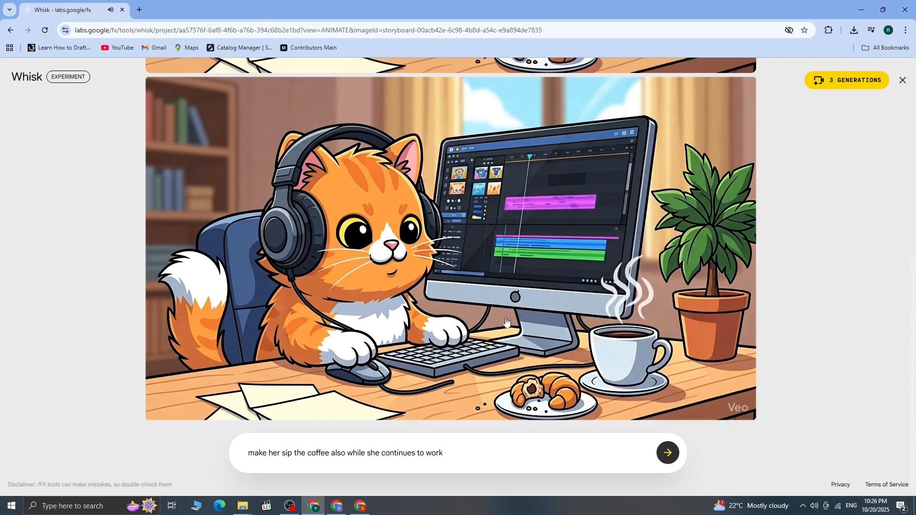
{"action": "left_click", "coordinate": [458, 307]}
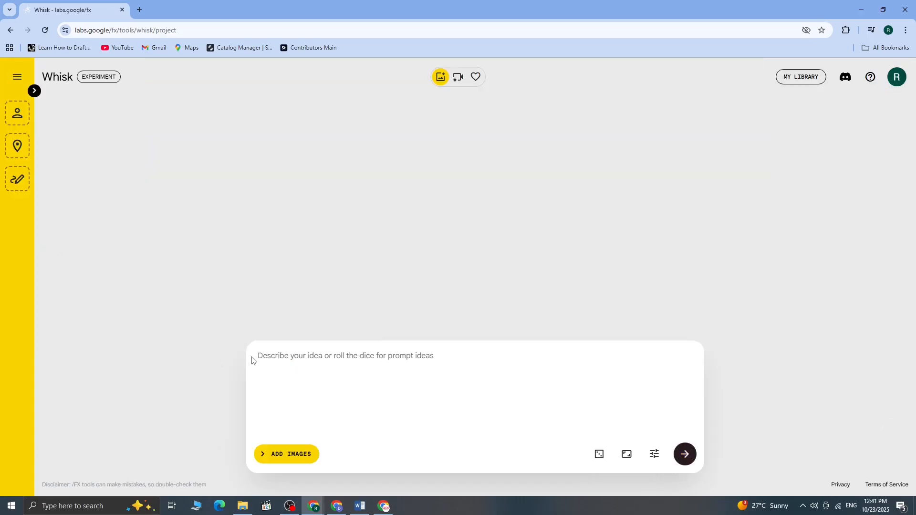
Cycle through a series of random prompt ideas in the new project's empty prompt
{"action": "left_click", "coordinate": [599, 460]}
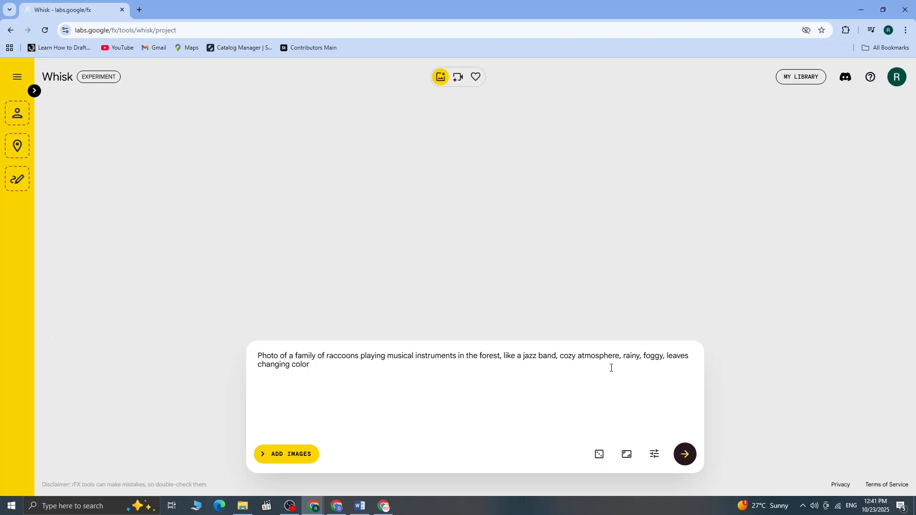
{"action": "left_click", "coordinate": [600, 454]}
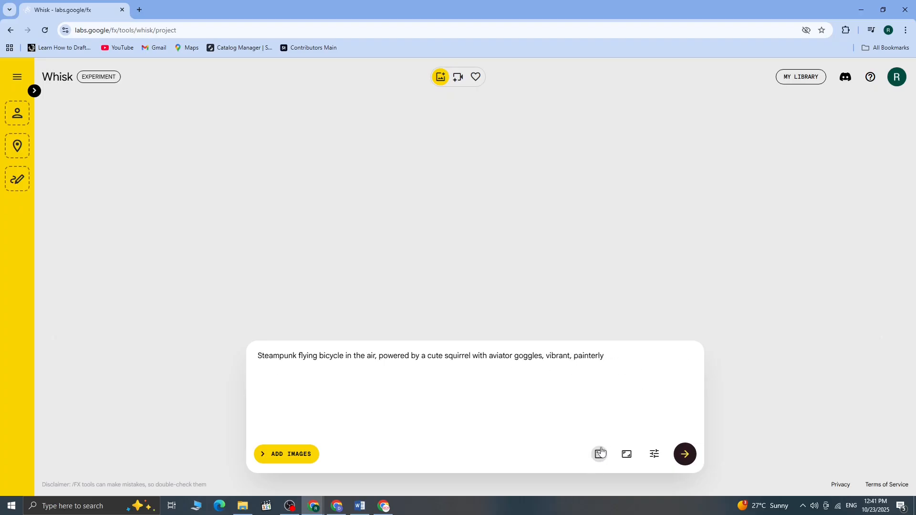
{"action": "left_click", "coordinate": [599, 454]}
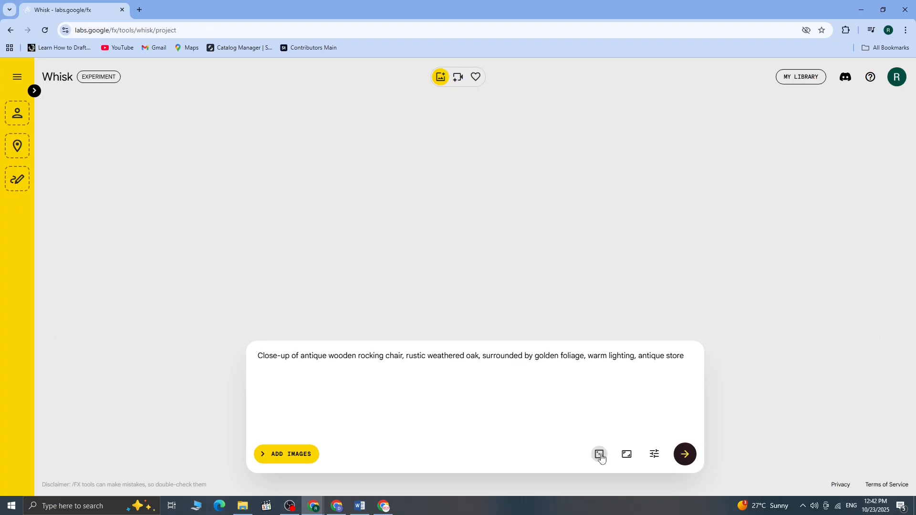
{"action": "left_click", "coordinate": [600, 455]}
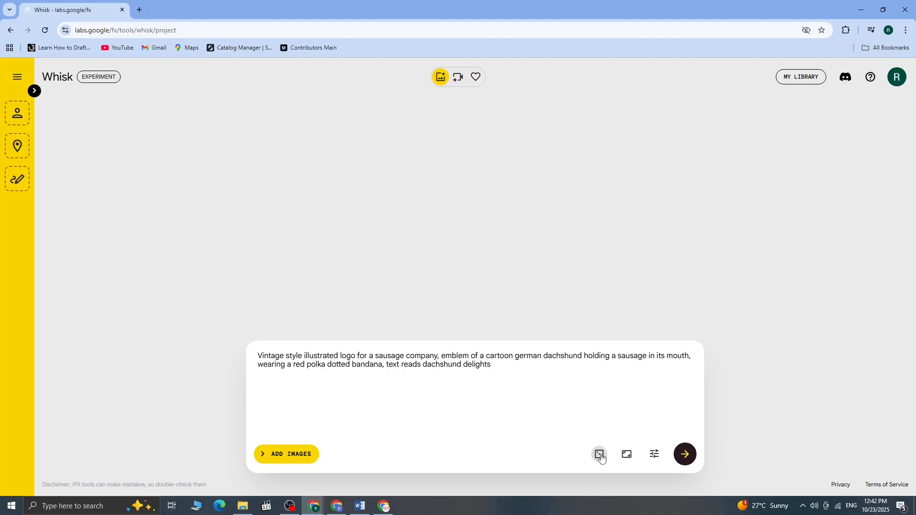
{"action": "left_click", "coordinate": [600, 456]}
{"action": "left_click", "coordinate": [600, 455]}
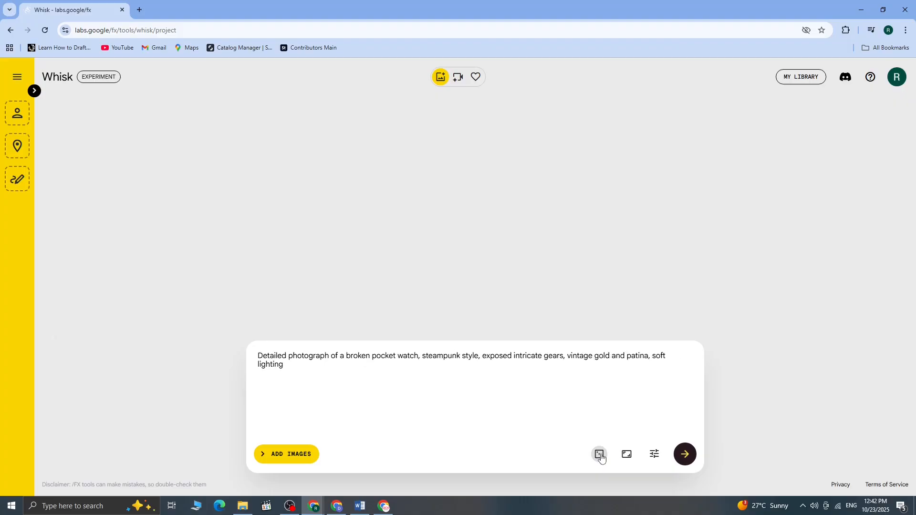
{"action": "left_click", "coordinate": [600, 456]}
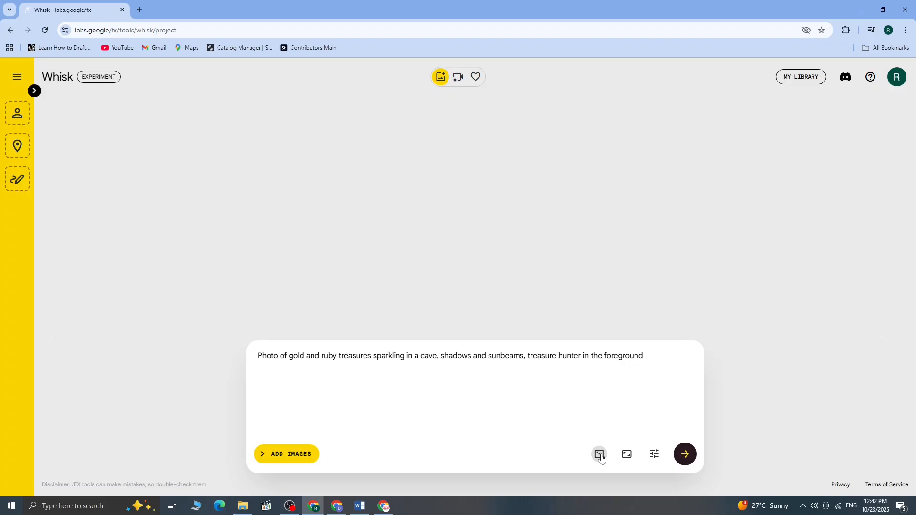
{"action": "left_click", "coordinate": [600, 455]}
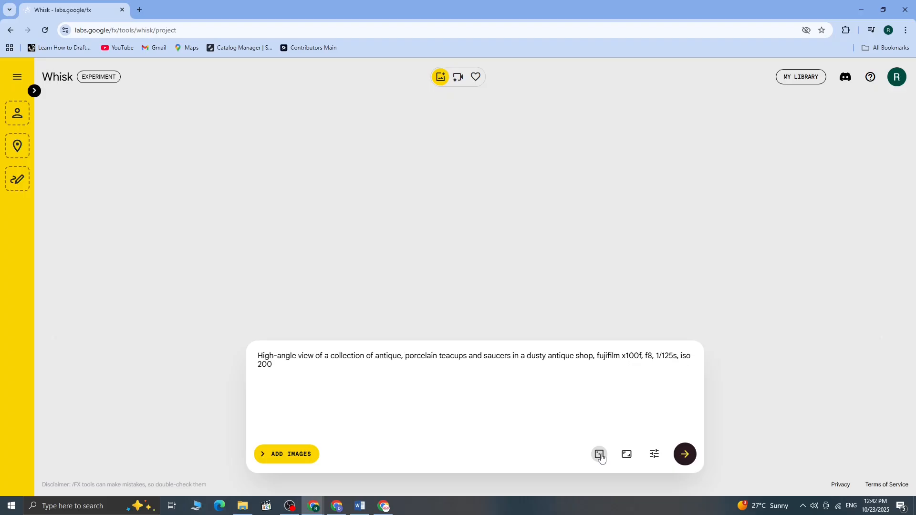
{"action": "left_click", "coordinate": [600, 456]}
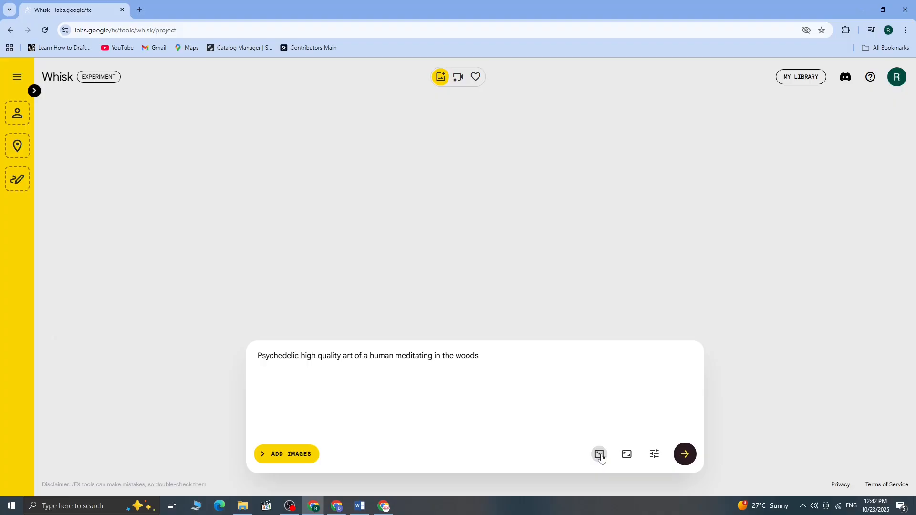
{"action": "left_click", "coordinate": [600, 455]}
{"action": "left_click", "coordinate": [600, 455]}
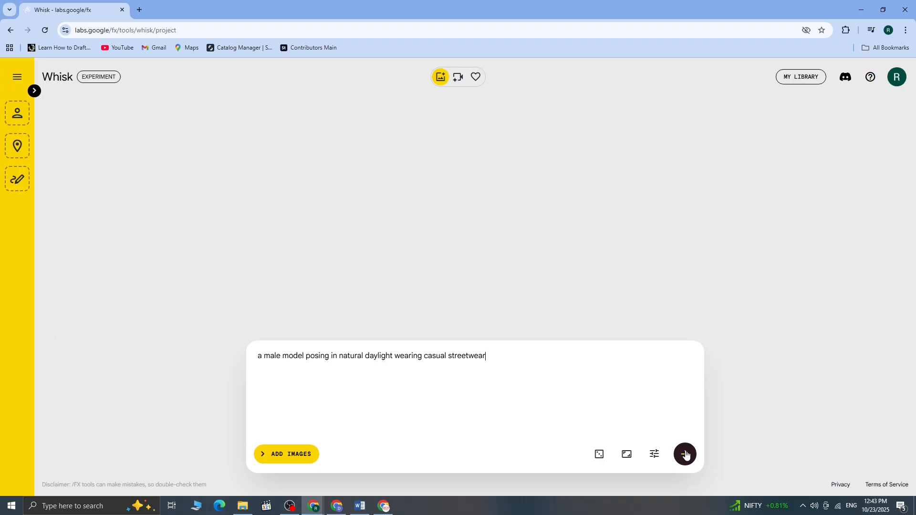
Generate images from "a male model posing in natural daylight wearing casual streetwear" and view both results enlarged
{"action": "left_click", "coordinate": [685, 455]}
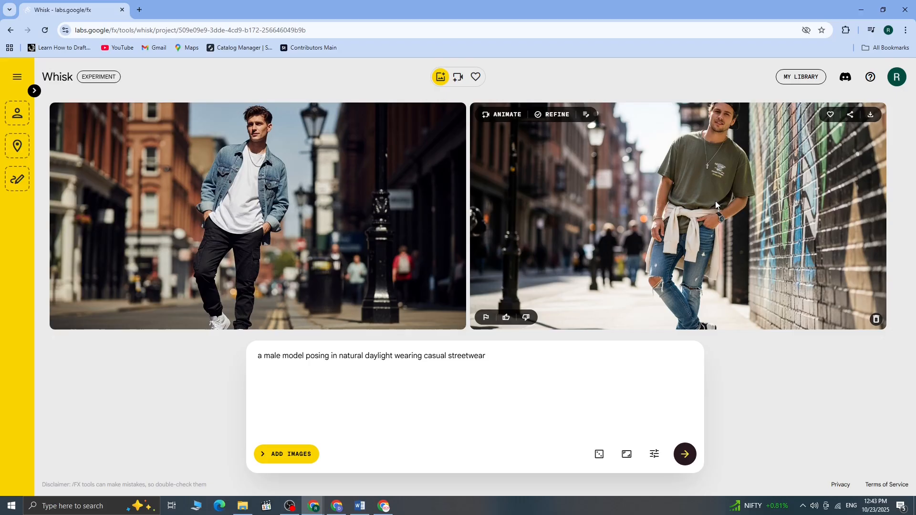
{"action": "left_click", "coordinate": [716, 202]}
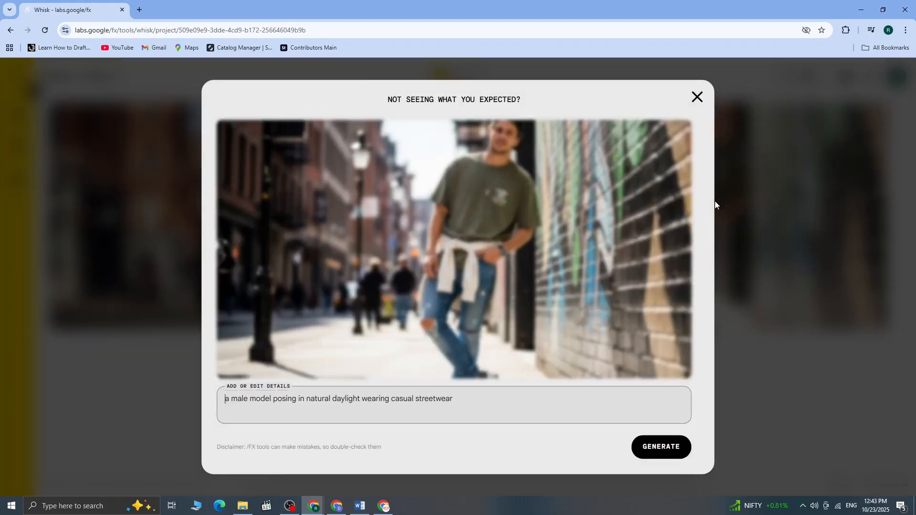
{"action": "left_click", "coordinate": [696, 98]}
{"action": "left_click", "coordinate": [262, 199]}
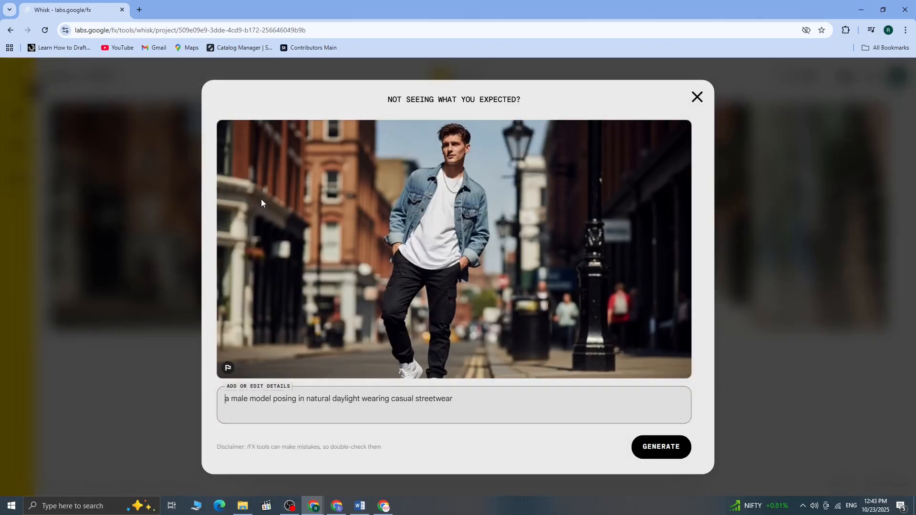
{"action": "left_click", "coordinate": [697, 97]}
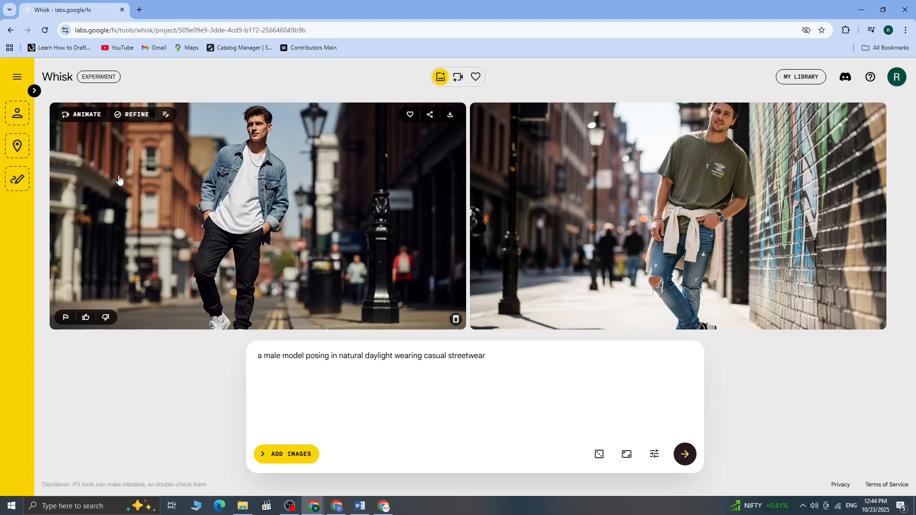
Show the subject, scene and style inputs and use the generated denim jacket model image as the subject
{"action": "left_click", "coordinate": [35, 91]}
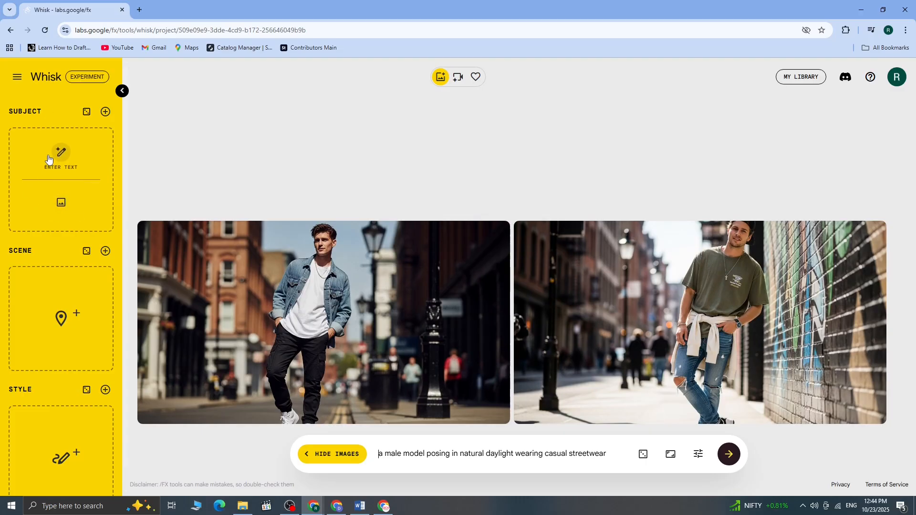
{"action": "left_click_drag", "start_coordinate": [315, 310], "coordinate": [67, 174]}
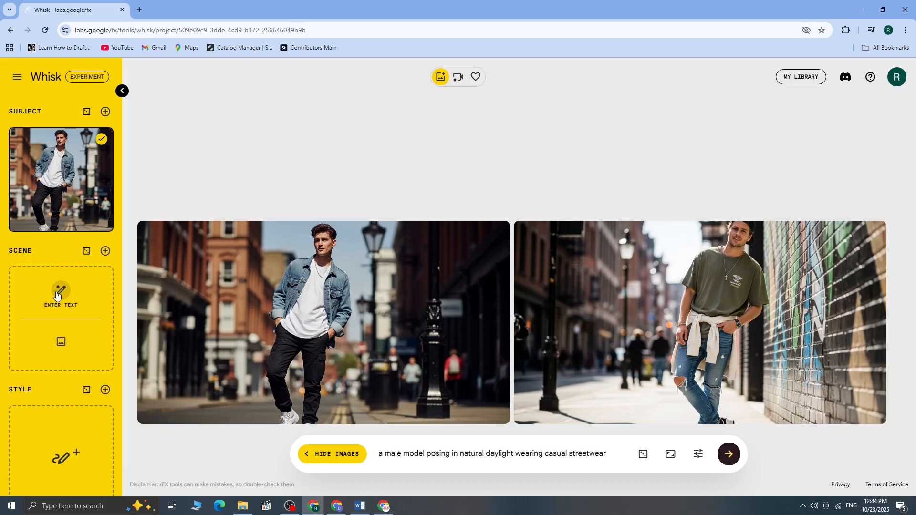
Roll random scene images, deleting unwanted ones, until the orange boat with the whale is set, and view its description
{"action": "left_click", "coordinate": [86, 252]}
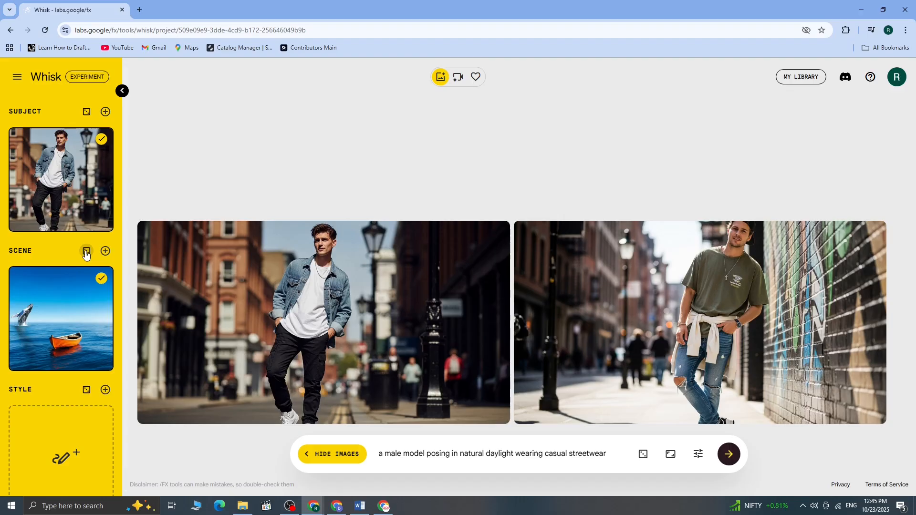
{"action": "left_click", "coordinate": [101, 367]}
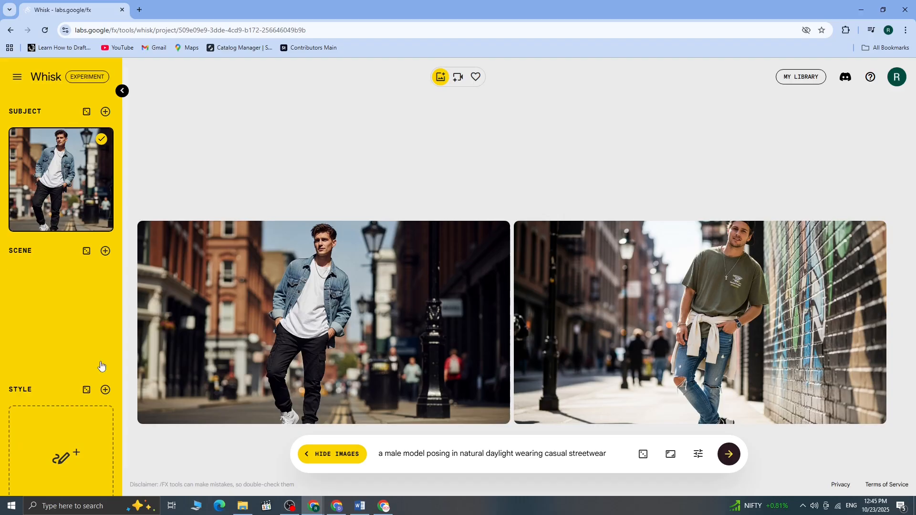
{"action": "left_click", "coordinate": [86, 249]}
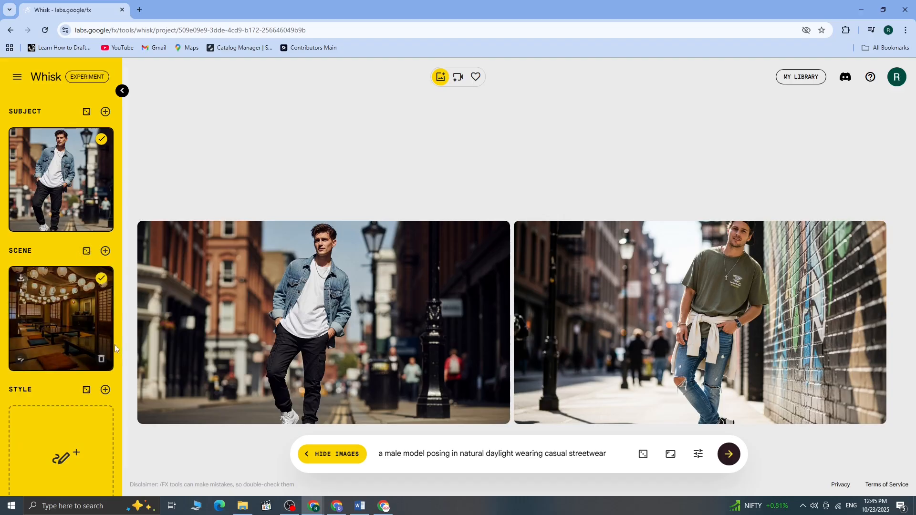
{"action": "left_click", "coordinate": [102, 364]}
{"action": "left_click", "coordinate": [88, 252]}
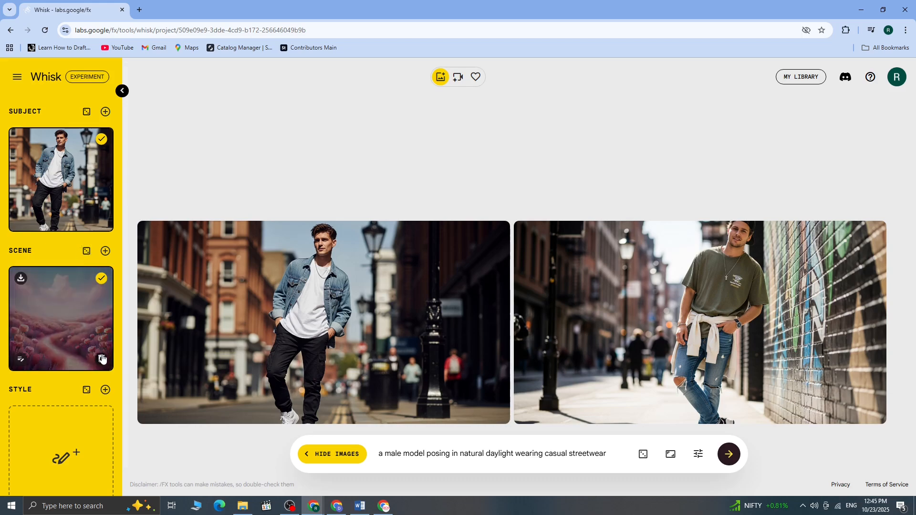
{"action": "left_click", "coordinate": [101, 364]}
{"action": "left_click", "coordinate": [88, 254]}
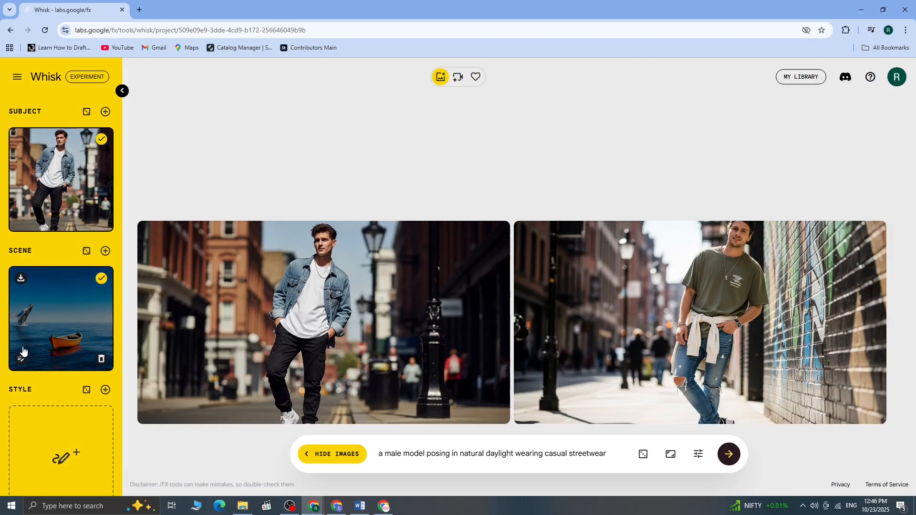
{"action": "left_click", "coordinate": [22, 359]}
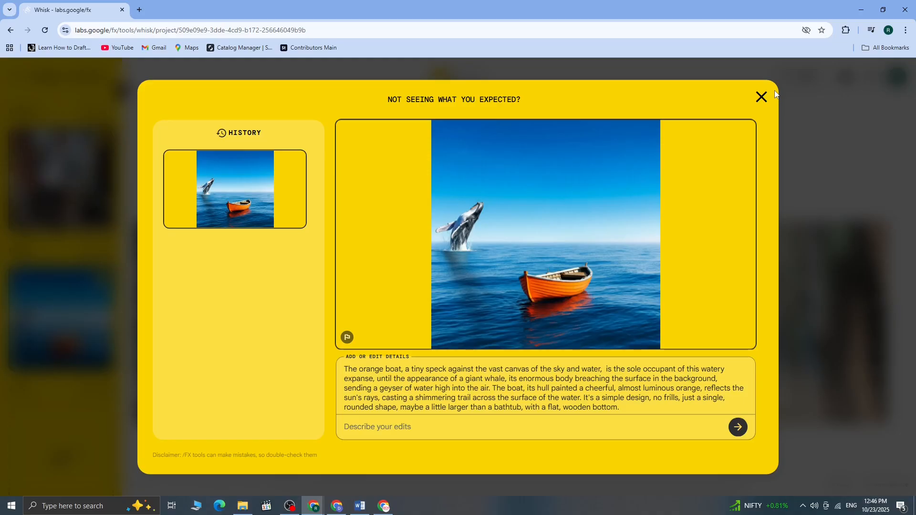
{"action": "left_click", "coordinate": [761, 98]}
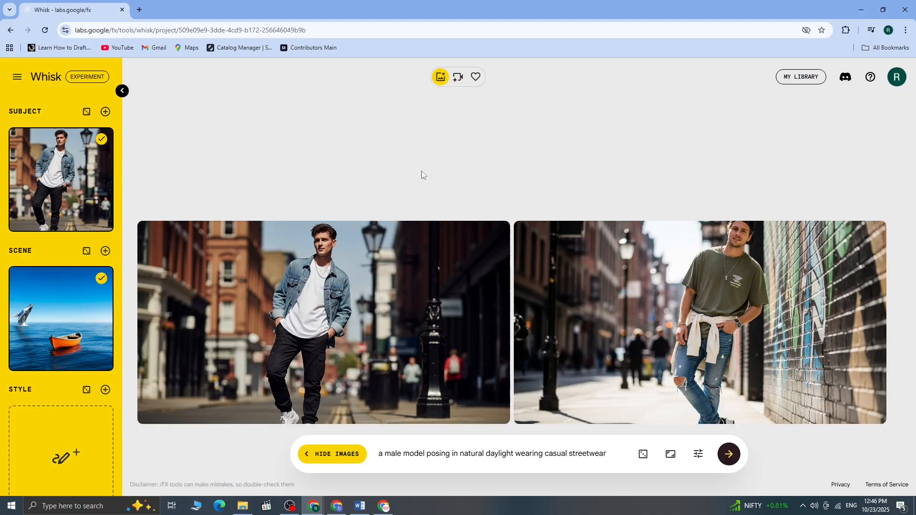
Roll random style images, deleting the singer and the painted clouds, until the clay creature in a colourful forest is set
{"action": "scroll", "coordinate": [79, 344], "scroll_direction": "down", "scroll_amount": 1}
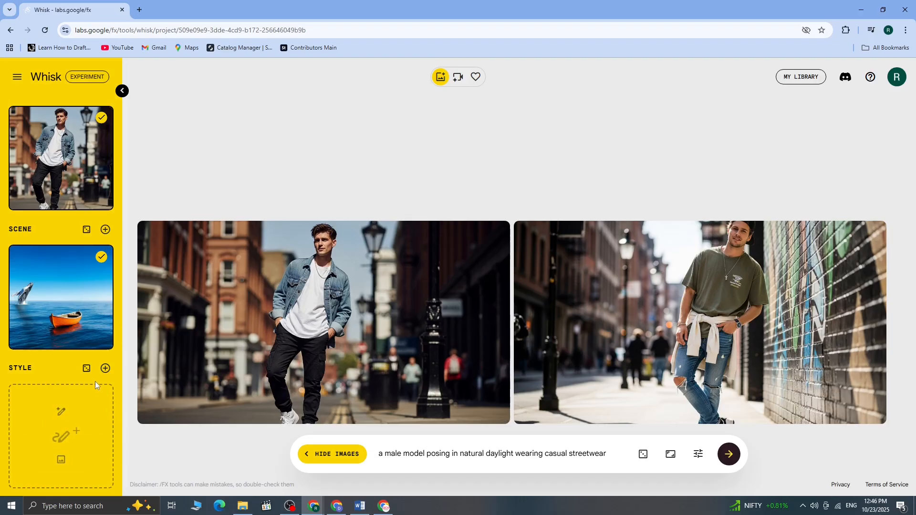
{"action": "left_click", "coordinate": [86, 371]}
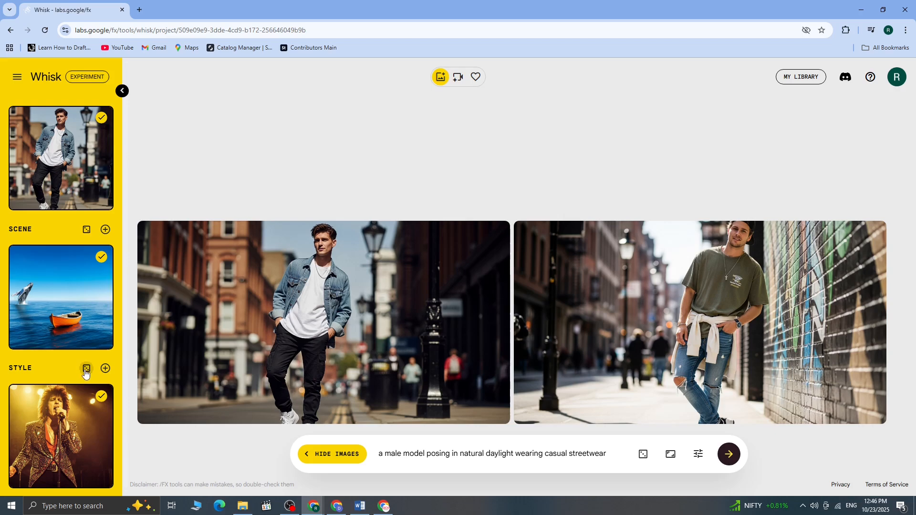
{"action": "left_click", "coordinate": [102, 479]}
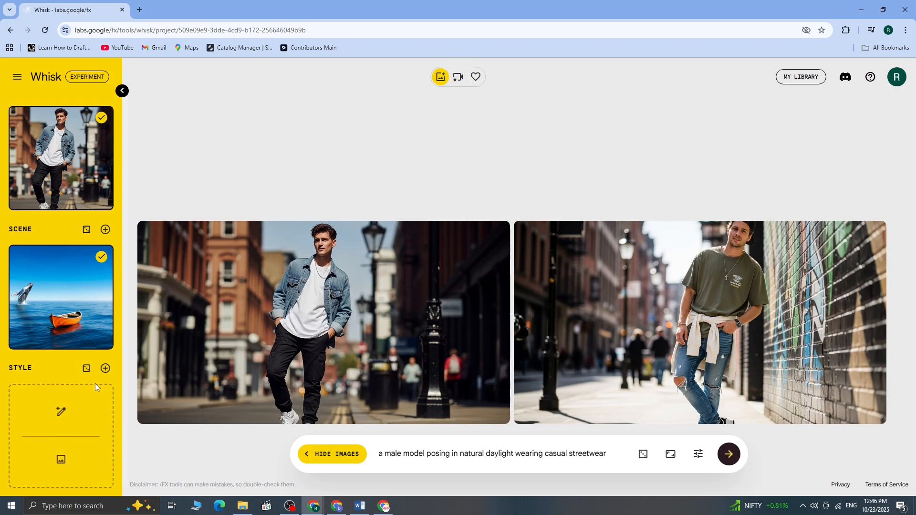
{"action": "left_click", "coordinate": [87, 370]}
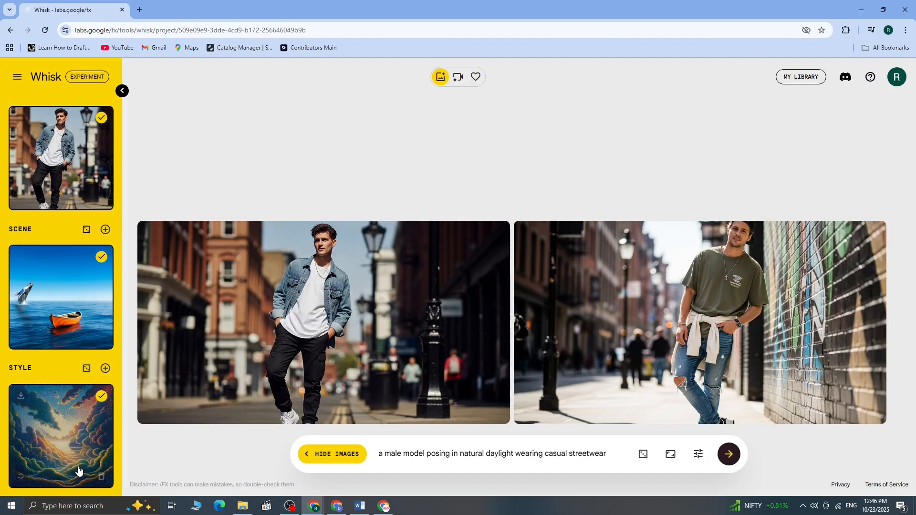
{"action": "left_click", "coordinate": [101, 478]}
{"action": "left_click", "coordinate": [87, 369]}
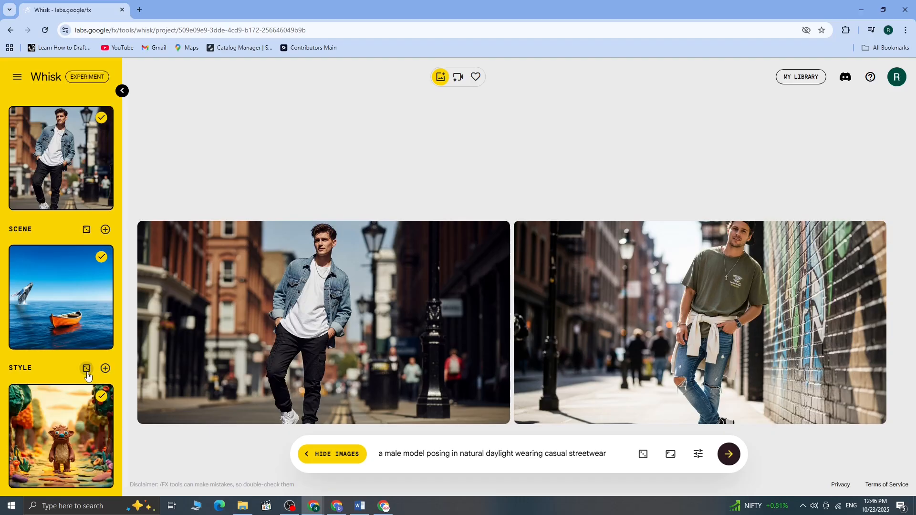
Generate new versions of the clay creature style image with the edit "make it more bright"
{"action": "mouse_move", "coordinate": [93, 390]}
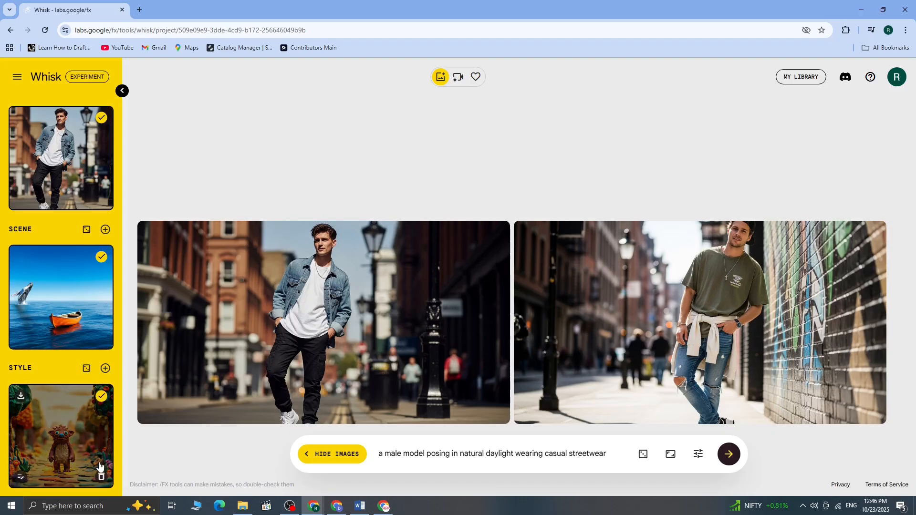
{"action": "left_click", "coordinate": [20, 477]}
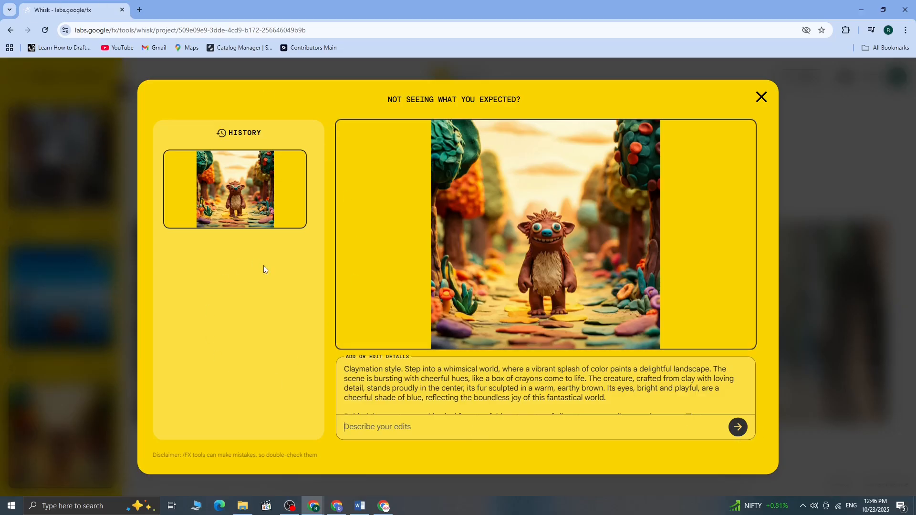
{"action": "left_click", "coordinate": [420, 422]}
{"action": "type", "text": "make it more bright"}
{"action": "key", "text": "Return"}
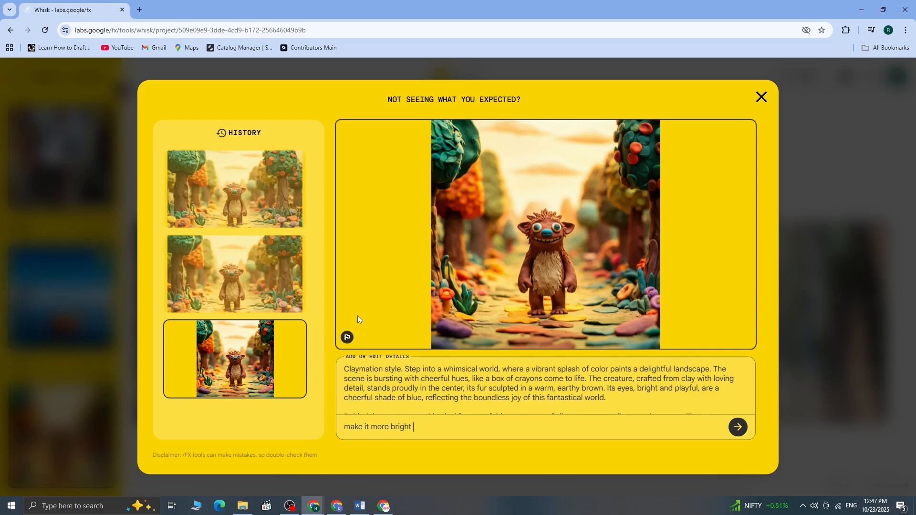
Compare the clay creature versions in the history, choose the newest wide version as the style, and close the editor
{"action": "left_click", "coordinate": [243, 192]}
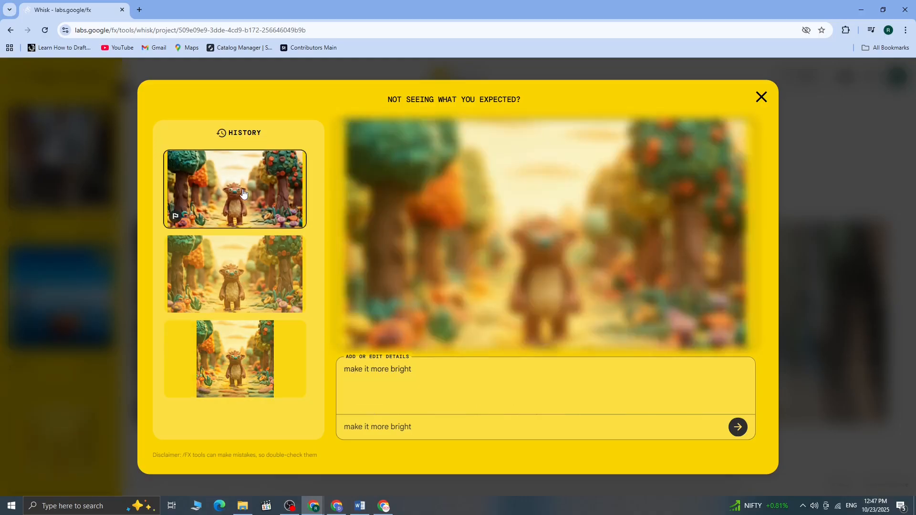
{"action": "left_click", "coordinate": [254, 300]}
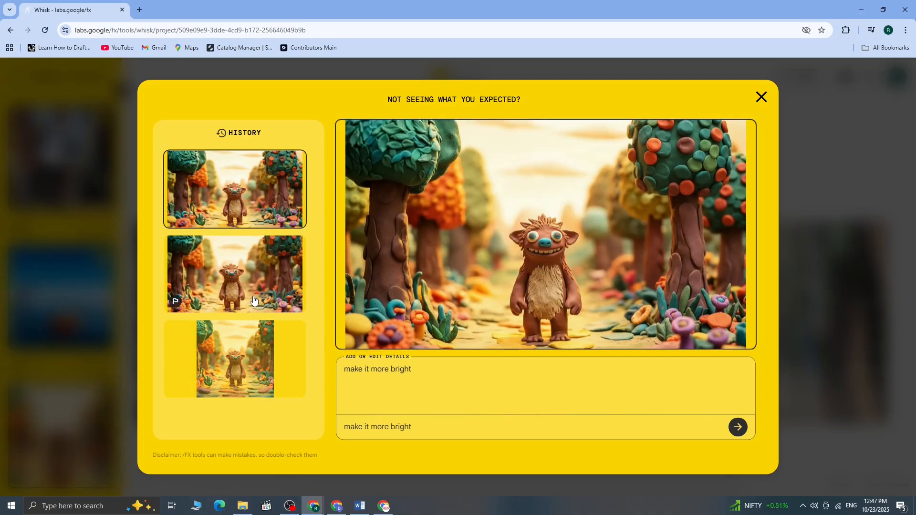
{"action": "left_click", "coordinate": [249, 376]}
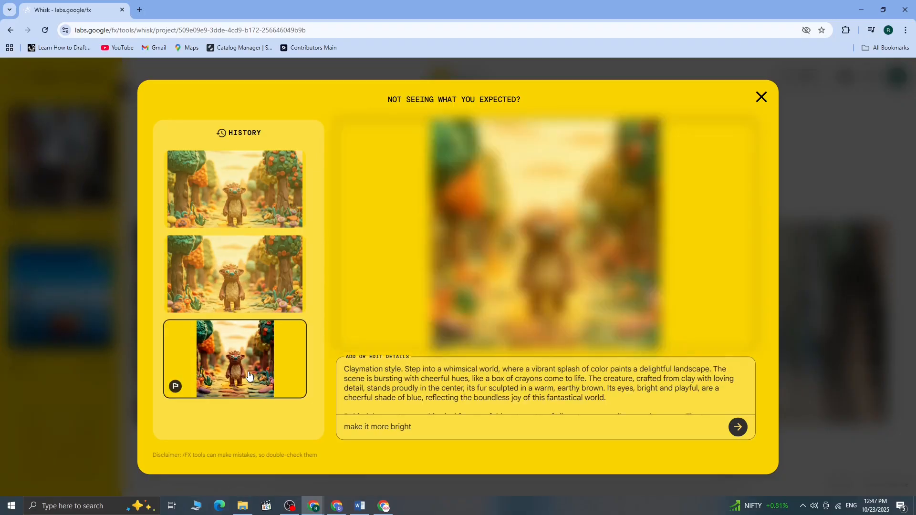
{"action": "left_click", "coordinate": [212, 158]}
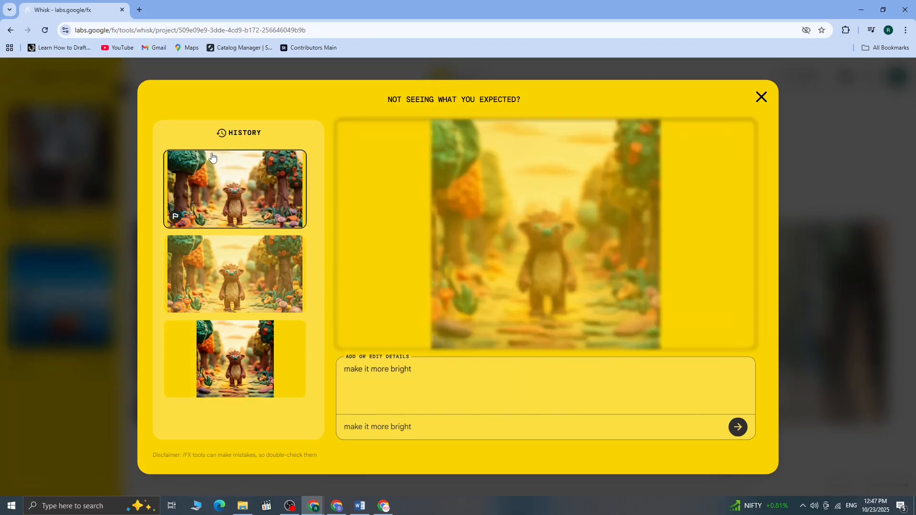
{"action": "left_click", "coordinate": [761, 97]}
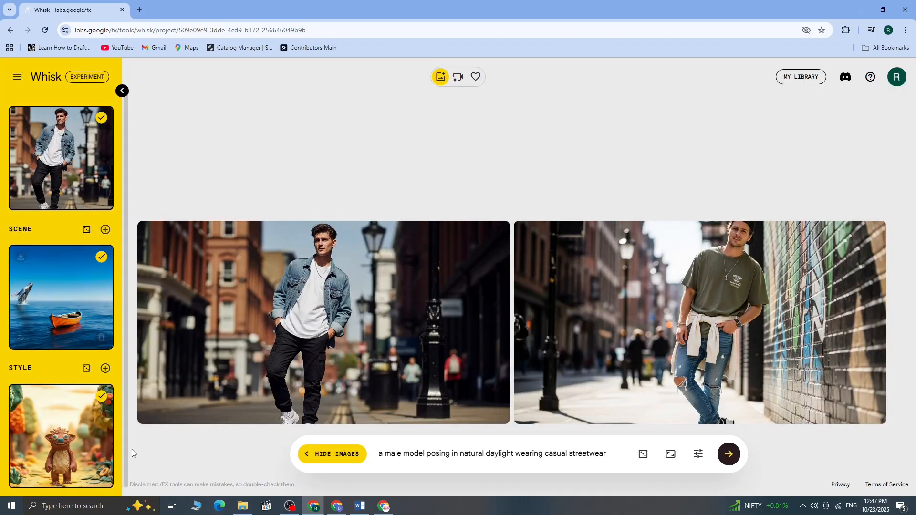
Clear the prompt, generate images from the subject, scene and style alone, and compare the results with the earlier model images
{"action": "key", "text": "ctrl+a"}
{"action": "key", "text": "BackSpace"}
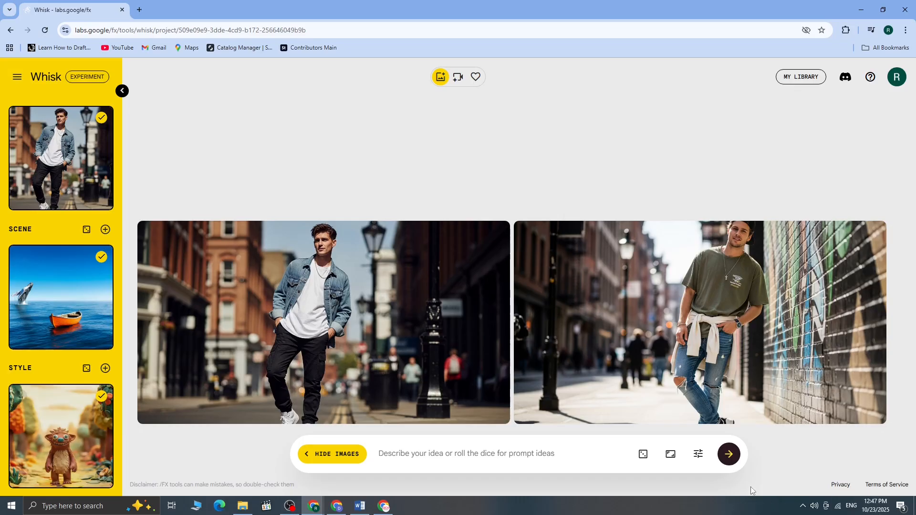
{"action": "left_click", "coordinate": [728, 454]}
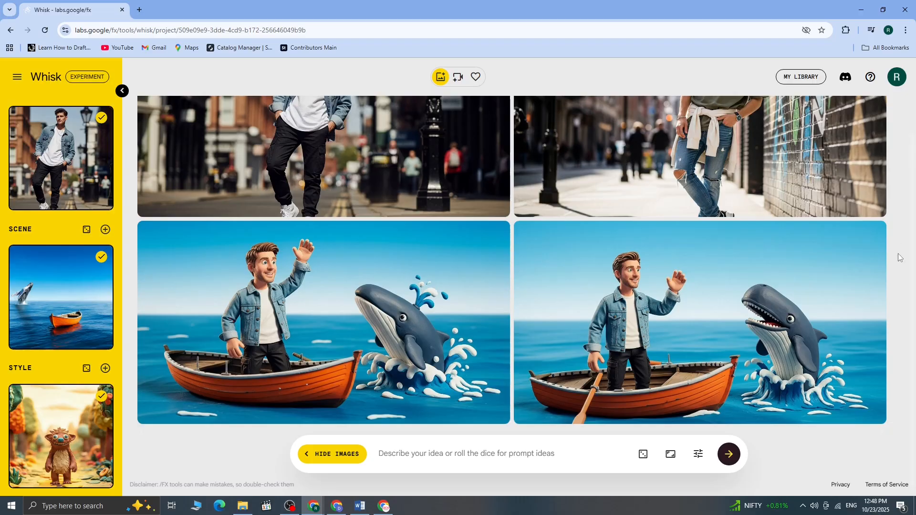
{"action": "scroll", "coordinate": [915, 223], "scroll_direction": "up", "scroll_amount": 2}
{"action": "left_click_drag", "start_coordinate": [915, 224], "coordinate": [915, 202]}
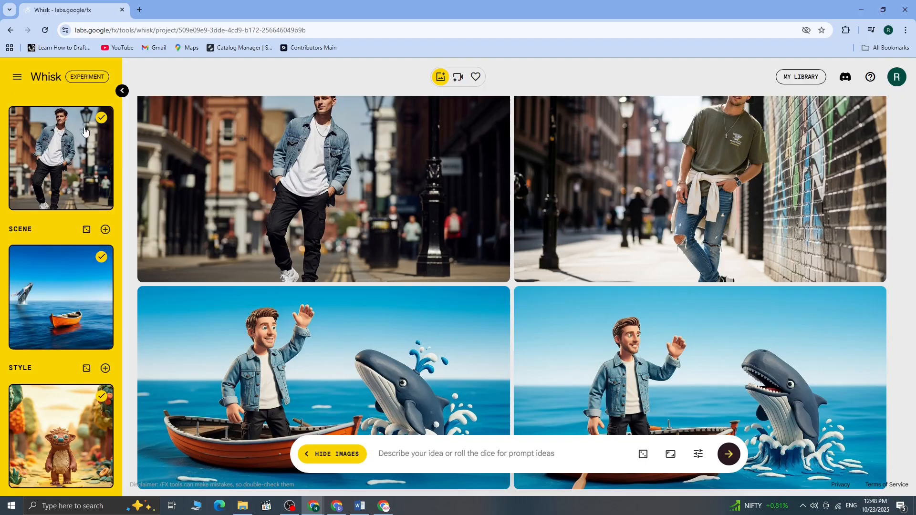
{"action": "left_click_drag", "start_coordinate": [914, 358], "coordinate": [914, 484]}
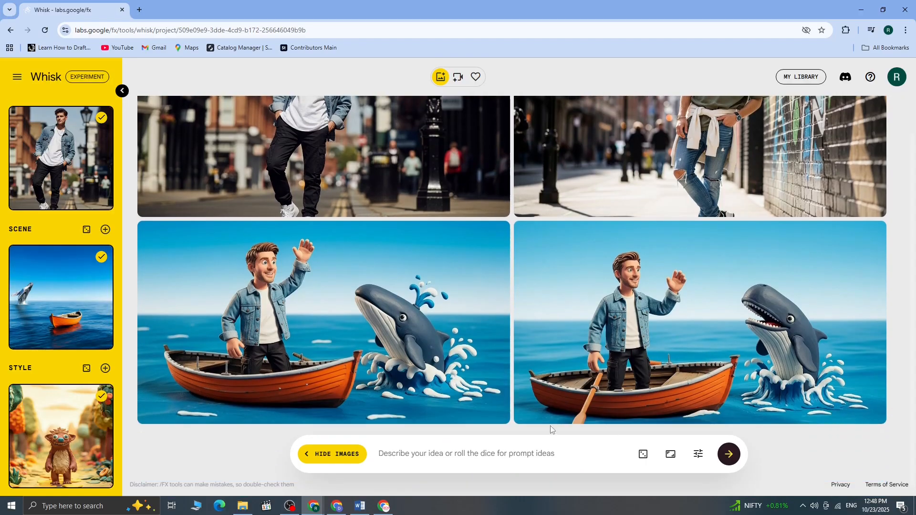
Set the aspect ratio to 9:16 portrait and generate the boat and whale images again
{"action": "mouse_move", "coordinate": [721, 281]}
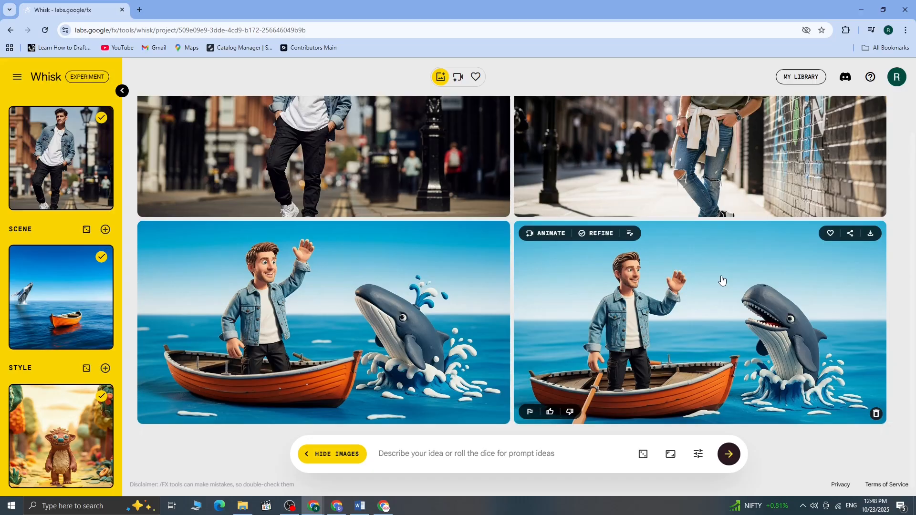
{"action": "left_click", "coordinate": [670, 456]}
{"action": "left_click", "coordinate": [670, 420]}
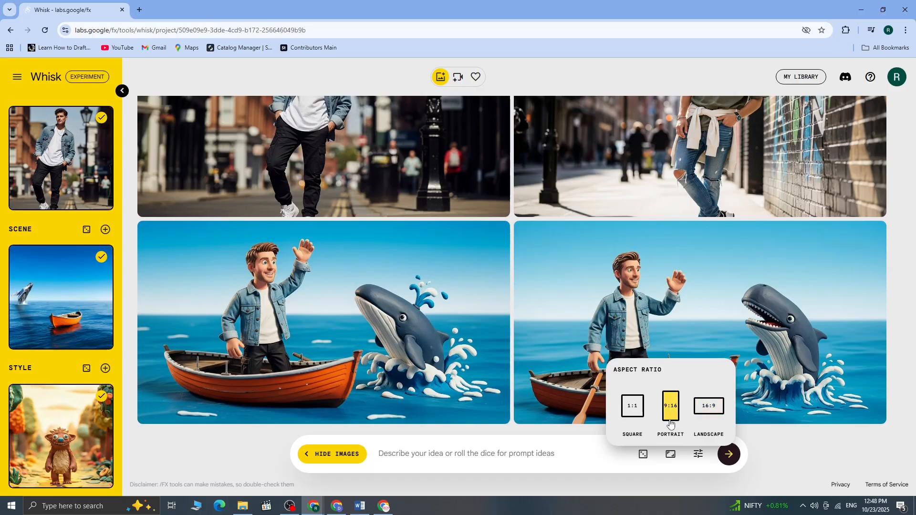
{"action": "left_click", "coordinate": [735, 462]}
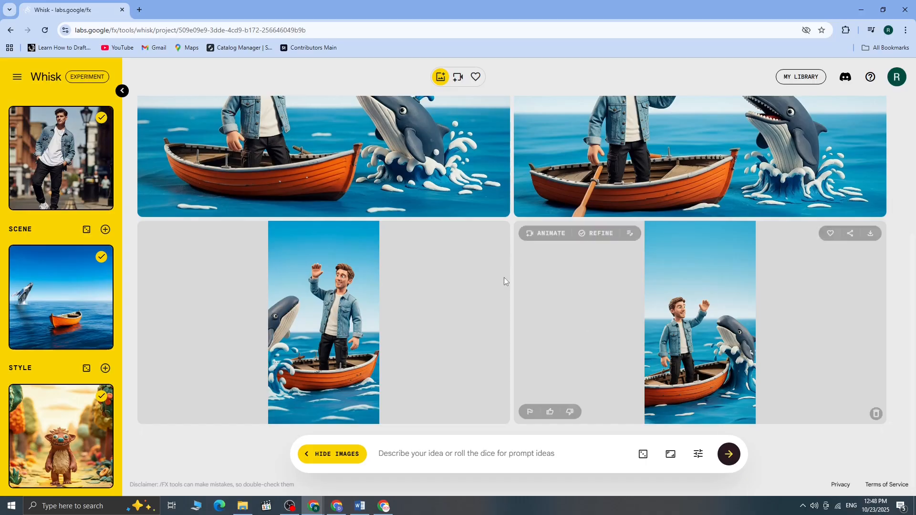
Edit the first portrait image with the instruction "make his shoes visible too" and generate new versions
{"action": "left_click", "coordinate": [303, 288]}
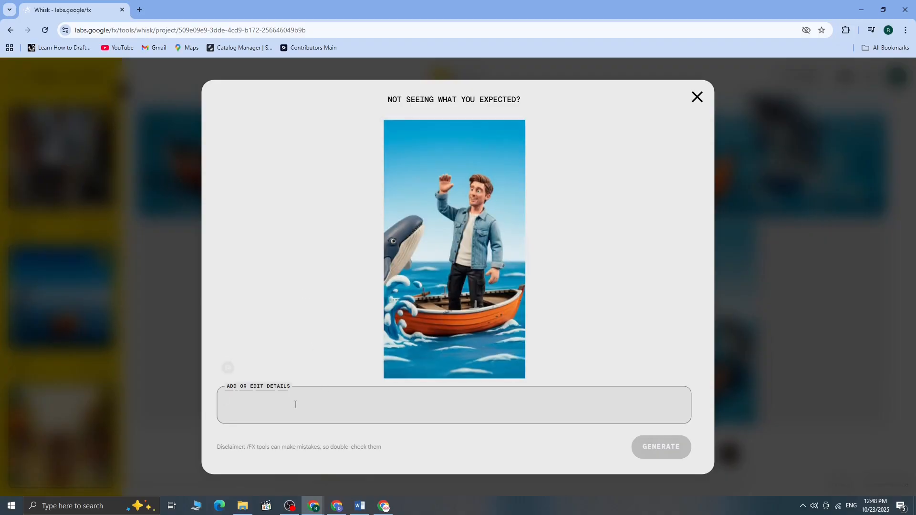
{"action": "type", "text": "make "}
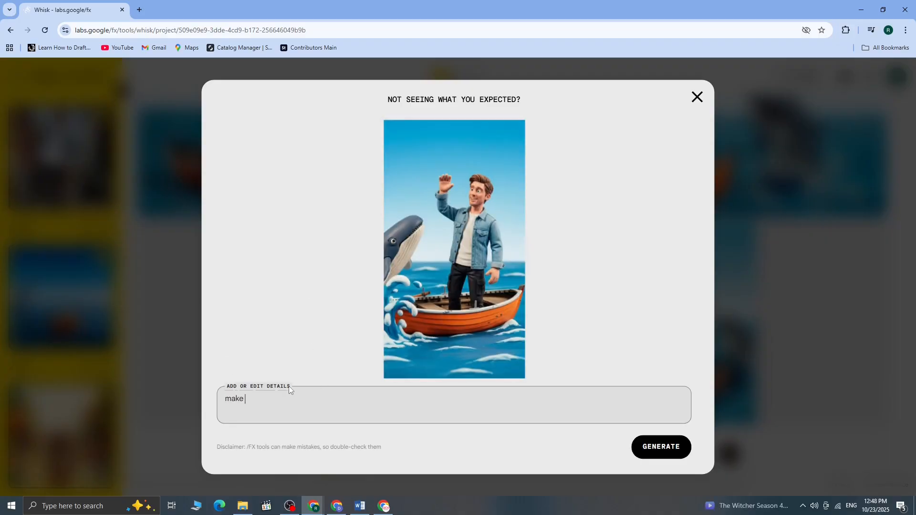
{"action": "type", "text": "his shoes visible too"}
{"action": "left_click", "coordinate": [647, 448]}
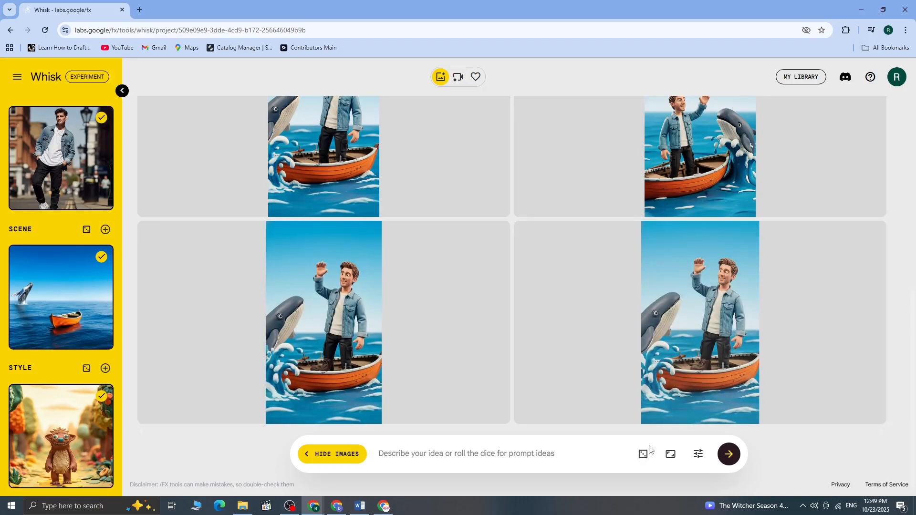
View both edited portrait images enlarged to check the man's shoes, closing each one
{"action": "left_click", "coordinate": [339, 333]}
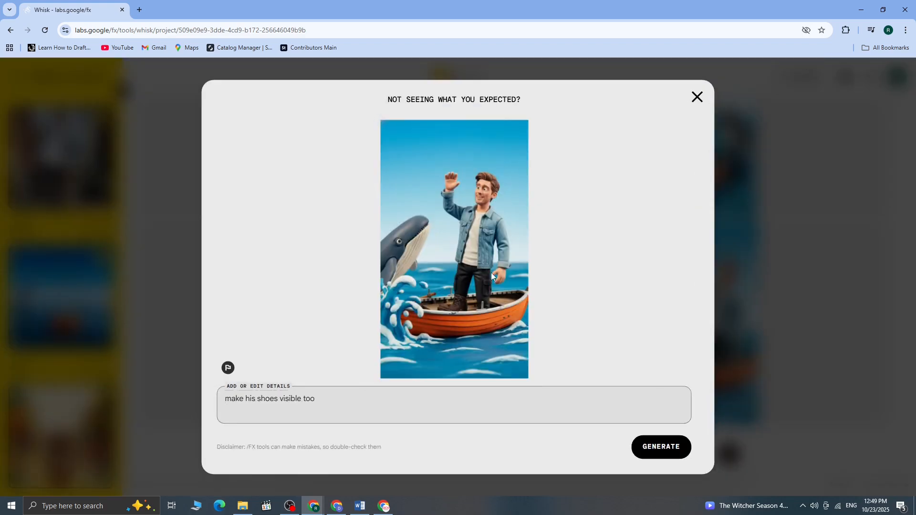
{"action": "left_click", "coordinate": [697, 97]}
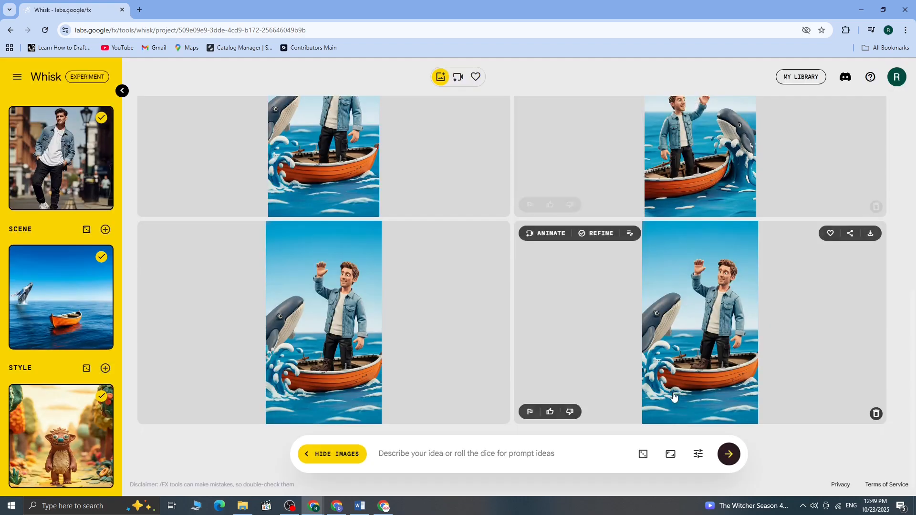
{"action": "left_click", "coordinate": [691, 381]}
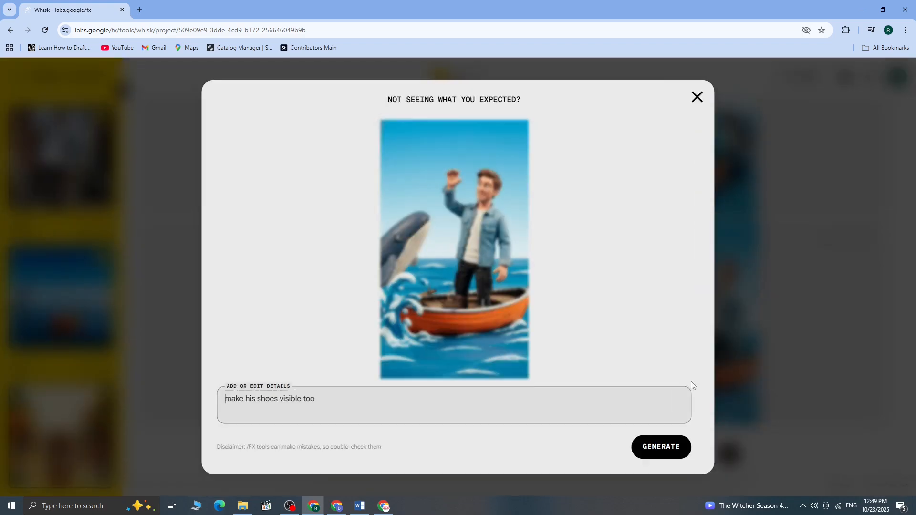
{"action": "left_click", "coordinate": [696, 96]}
{"action": "scroll", "coordinate": [884, 437], "scroll_direction": "up", "scroll_amount": 10}
{"action": "scroll", "coordinate": [884, 437], "scroll_direction": "down", "scroll_amount": 10}
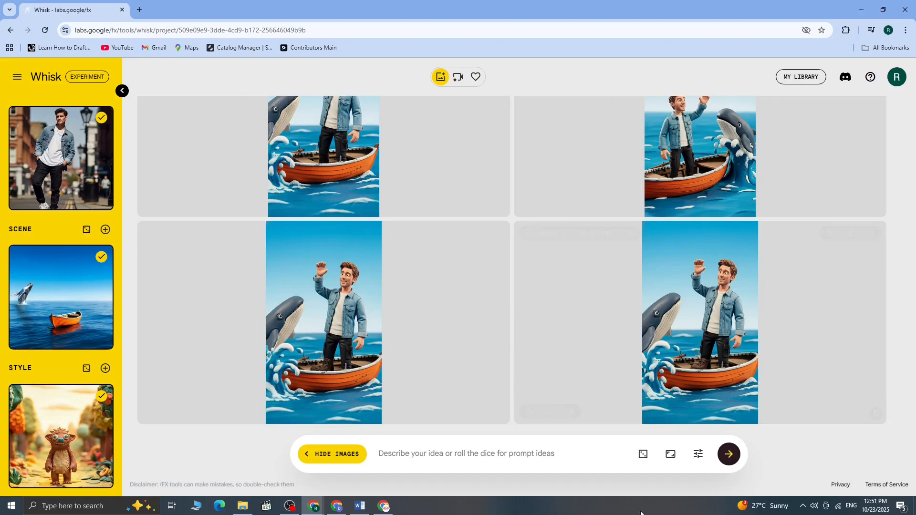
Set the aspect ratio to 16:9 landscape and generate another pair of images
{"action": "left_click", "coordinate": [671, 453]}
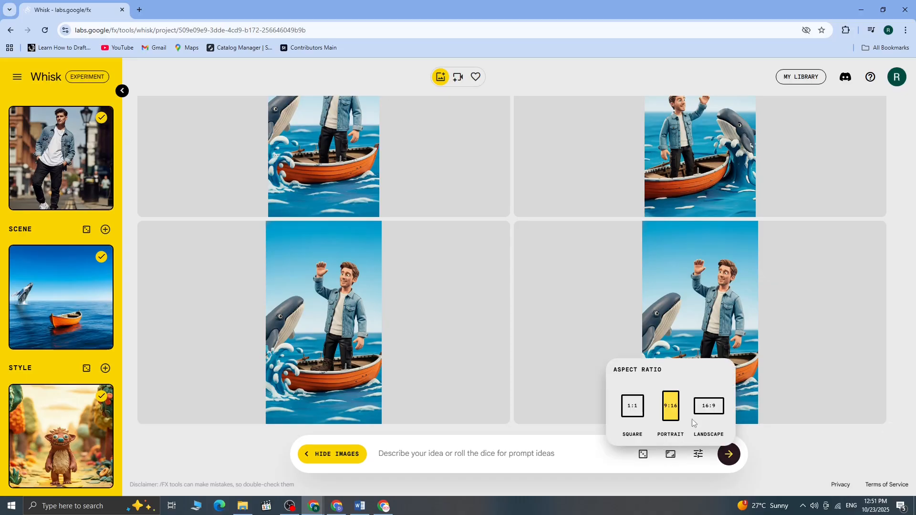
{"action": "left_click", "coordinate": [701, 407]}
{"action": "left_click", "coordinate": [728, 454]}
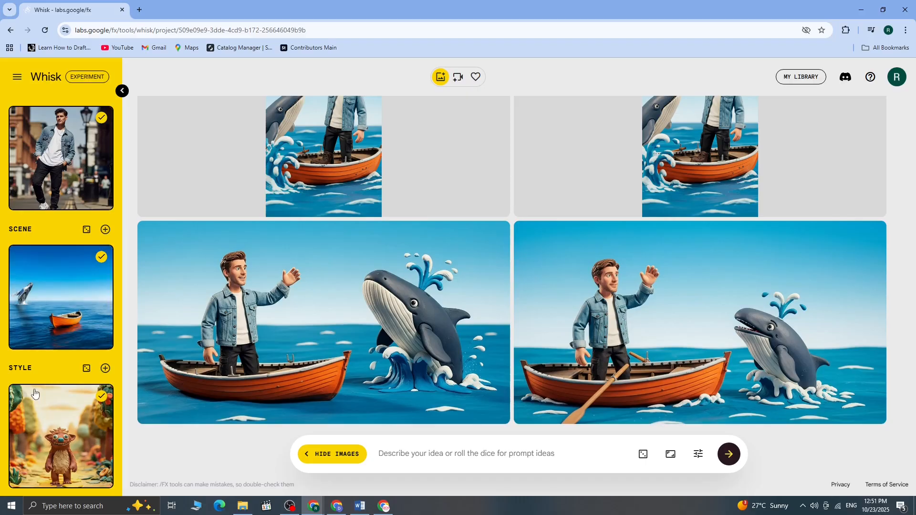
Replace the boat scene with random ones, deleting the purple waves and underwater palace, until the cheese mountain village is set
{"action": "mouse_move", "coordinate": [99, 263]}
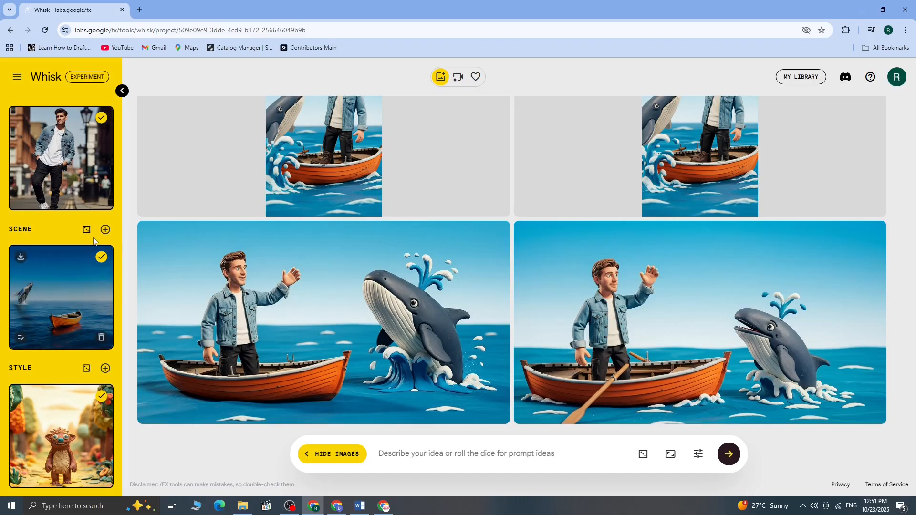
{"action": "left_click", "coordinate": [100, 339]}
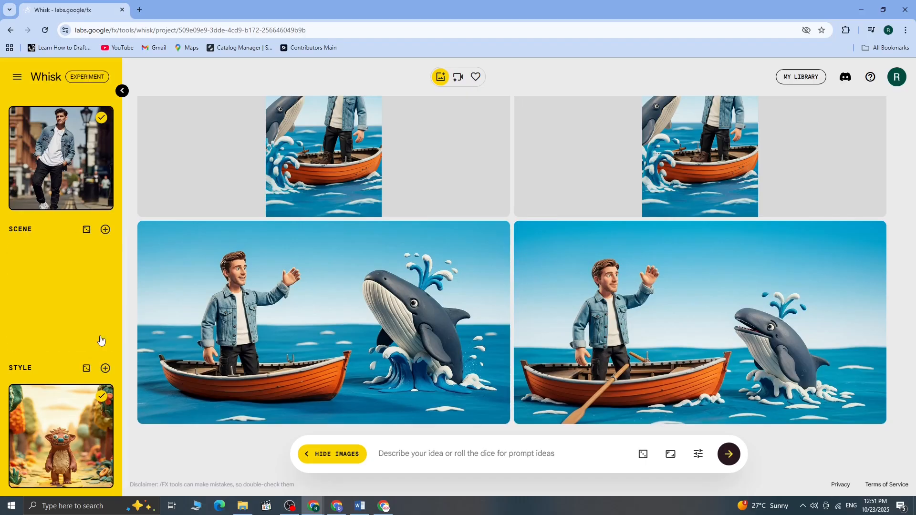
{"action": "left_click", "coordinate": [85, 230]}
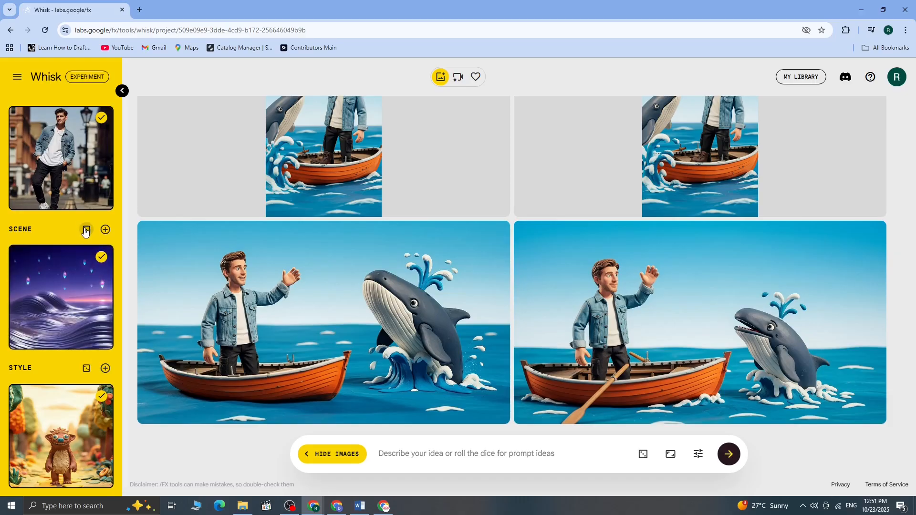
{"action": "left_click", "coordinate": [85, 230]}
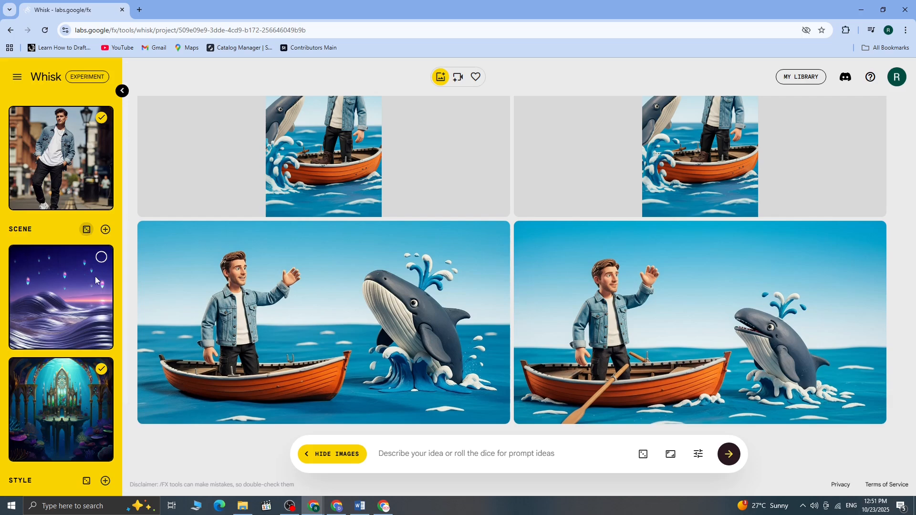
{"action": "mouse_move", "coordinate": [76, 432]}
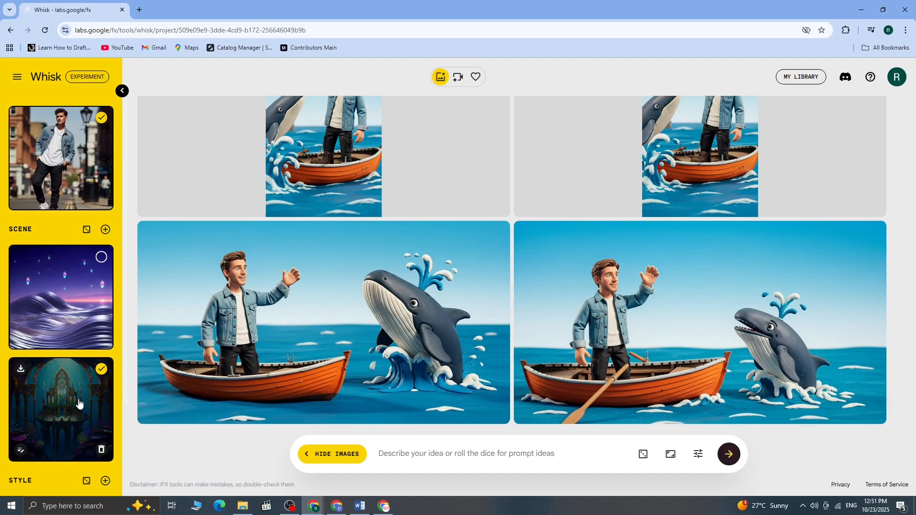
{"action": "left_click", "coordinate": [101, 449]}
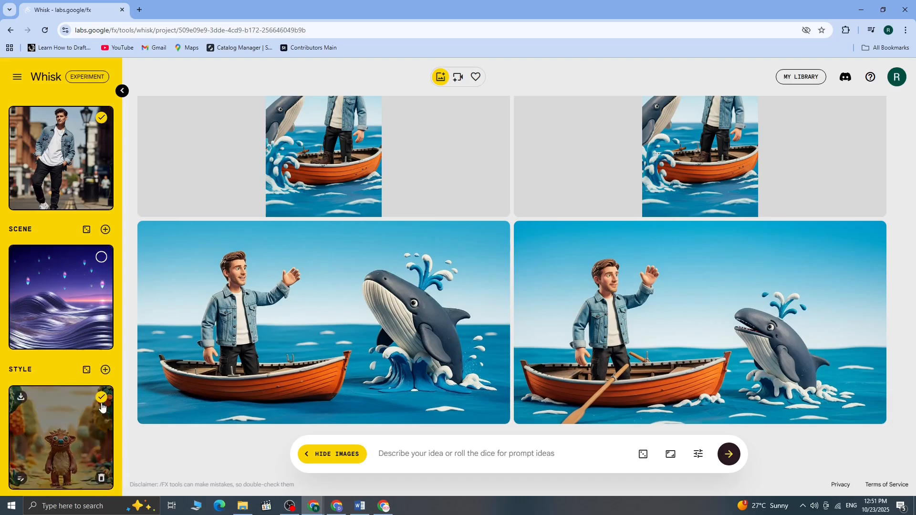
{"action": "left_click", "coordinate": [101, 338]}
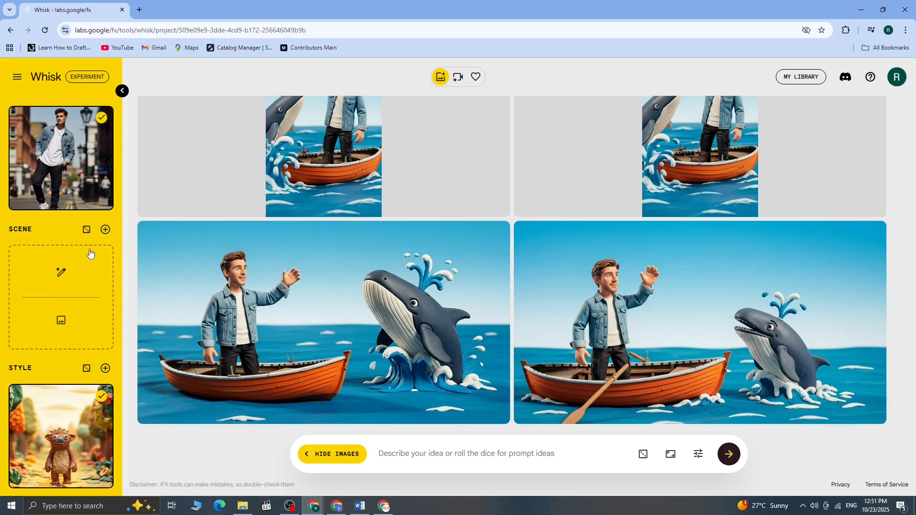
{"action": "left_click", "coordinate": [86, 230]}
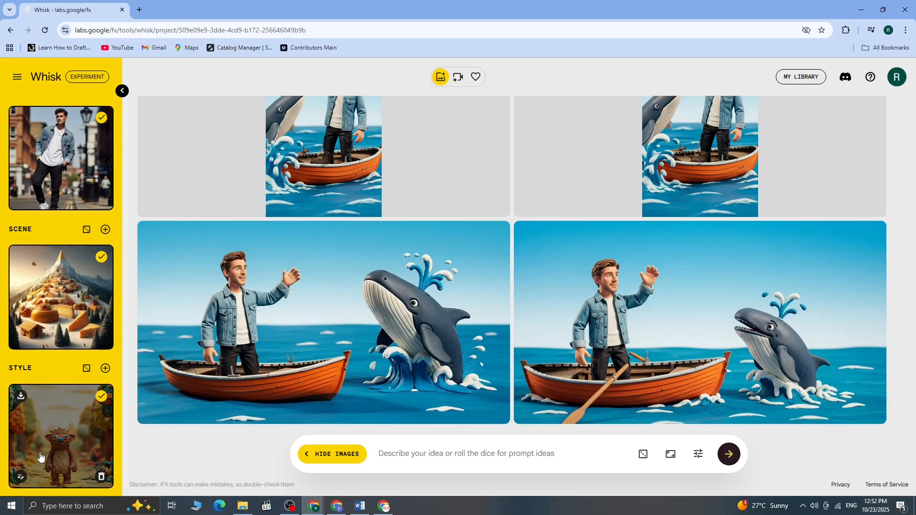
Replace the clay creature style with the random floral embroidery hoop, discarding the fox sticker, and generate new images
{"action": "left_click", "coordinate": [101, 477]}
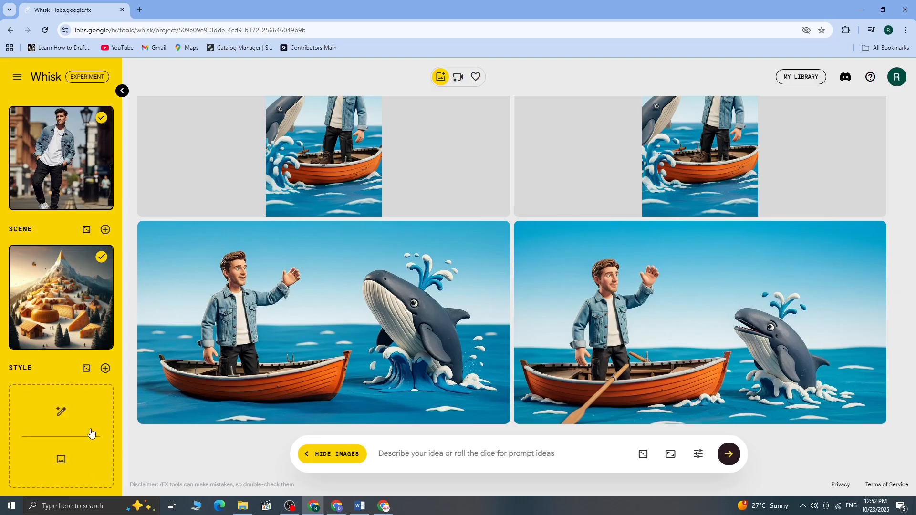
{"action": "left_click", "coordinate": [87, 369]}
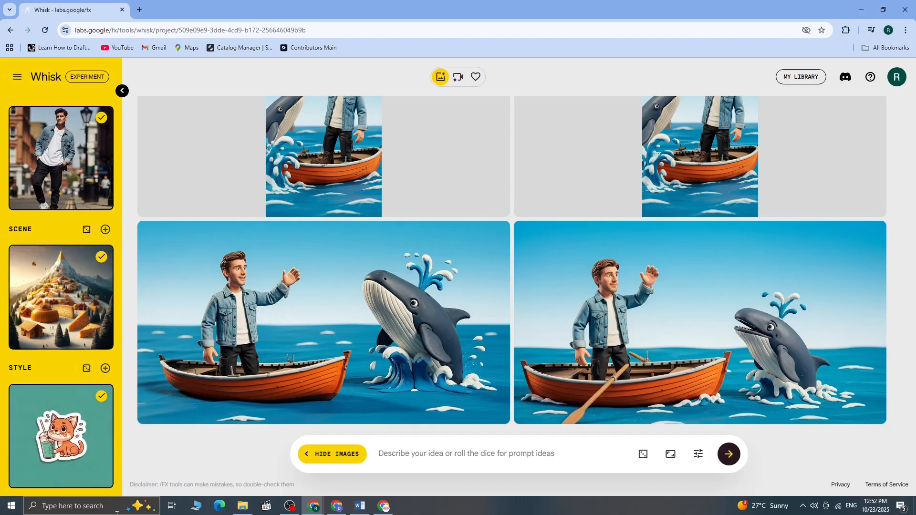
{"action": "left_click", "coordinate": [101, 477]}
{"action": "left_click", "coordinate": [87, 368]}
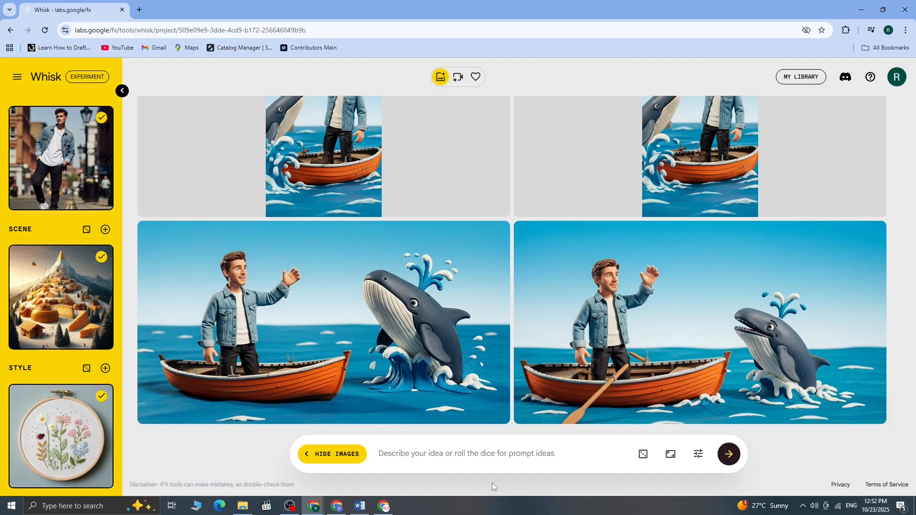
{"action": "left_click", "coordinate": [729, 459]}
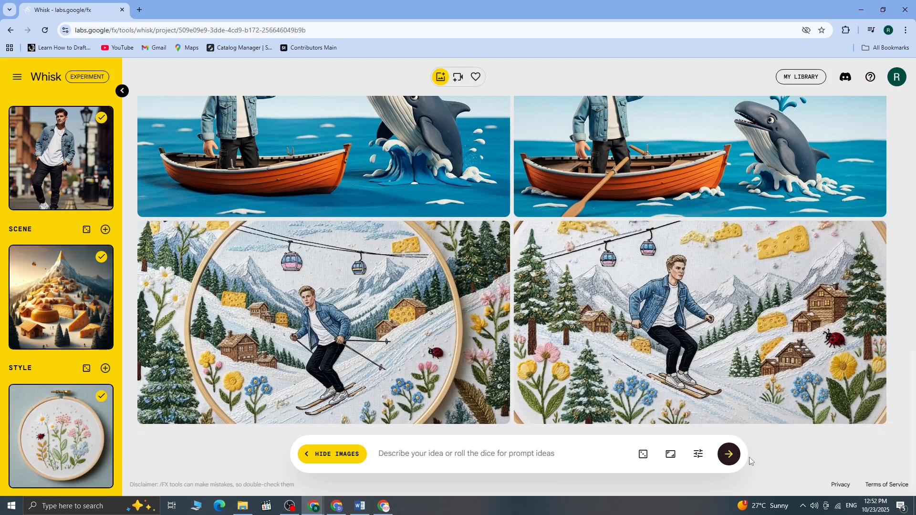
View the second embroidered skiing image, and delete the man subject, cheese village scene and embroidery hoop style images
{"action": "mouse_move", "coordinate": [729, 303]}
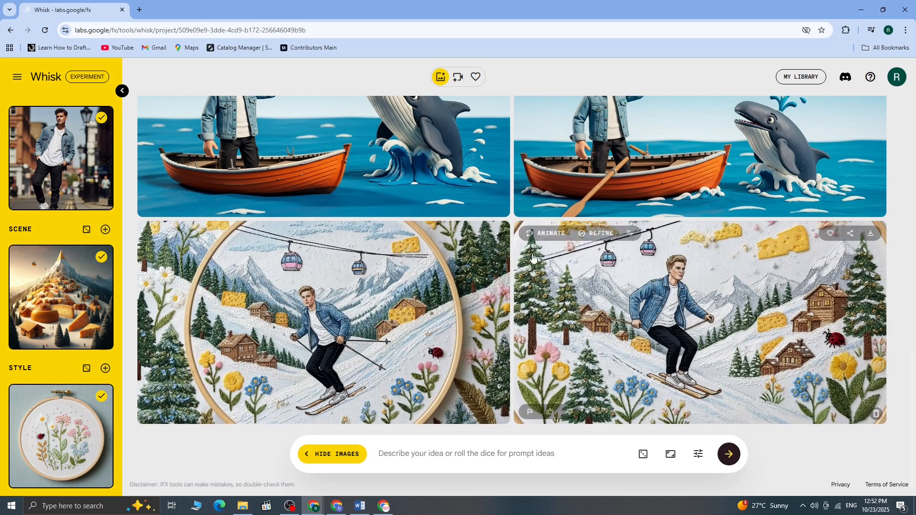
{"action": "left_click", "coordinate": [729, 302]}
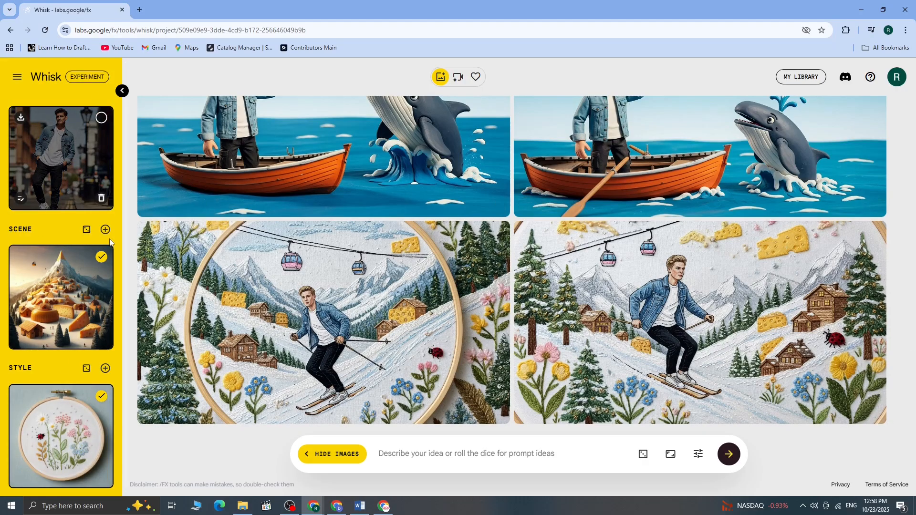
{"action": "left_click", "coordinate": [101, 199]}
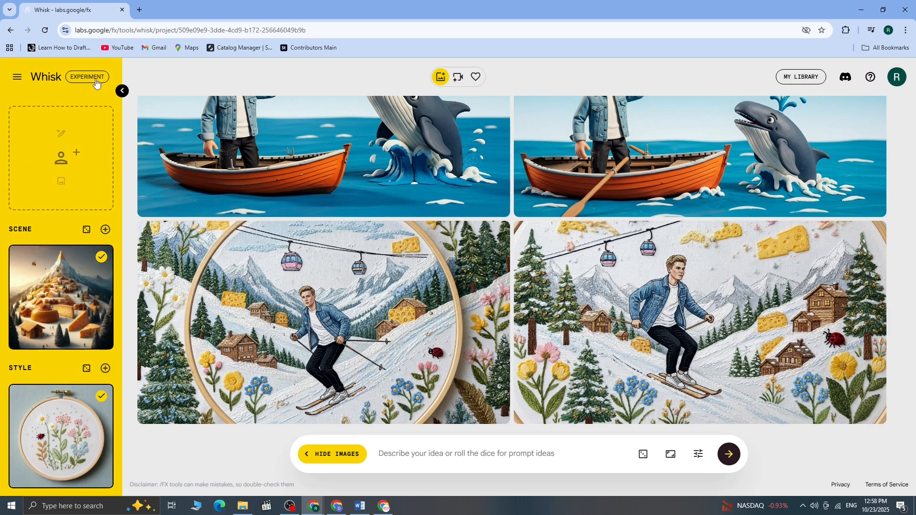
{"action": "left_click", "coordinate": [101, 337]}
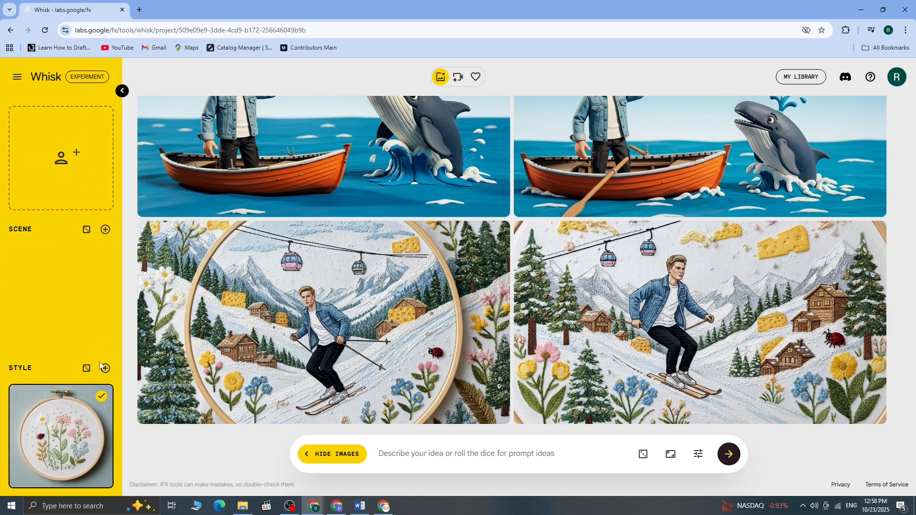
{"action": "left_click", "coordinate": [101, 477]}
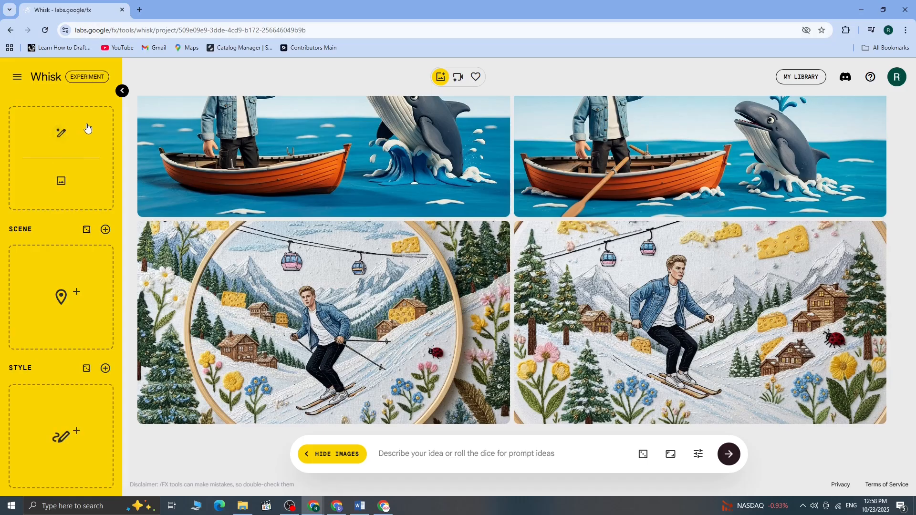
Generate a pair of images from the prompt "a sleek luxury car parked under a city lights"
{"action": "type", "text": "a s"}
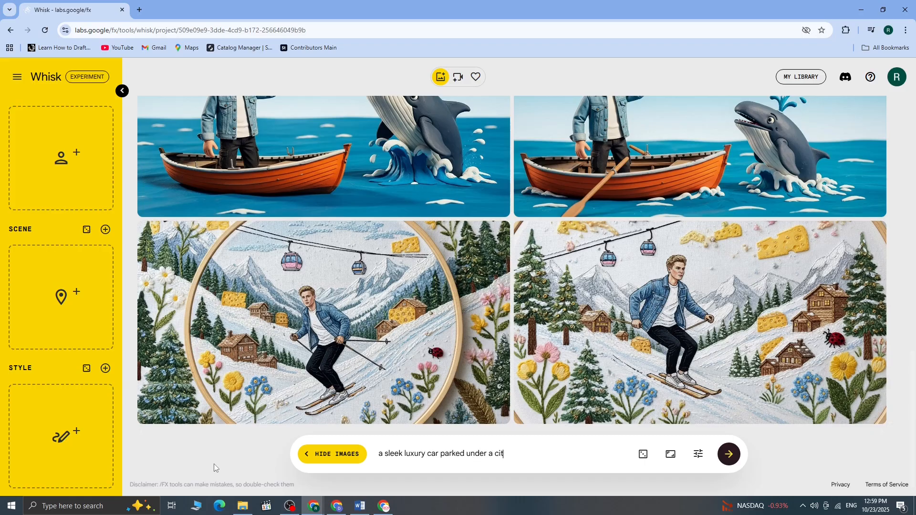
{"action": "type", "text": "ghts"}
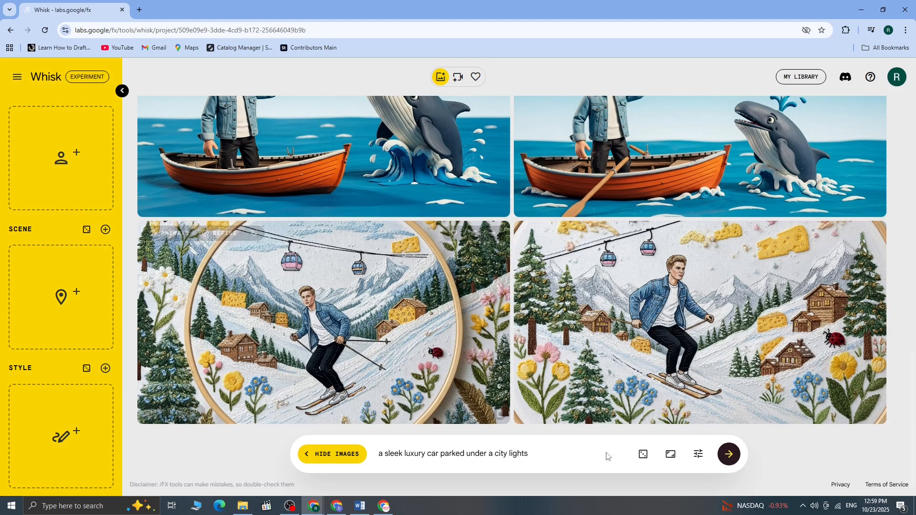
{"action": "left_click", "coordinate": [733, 458]}
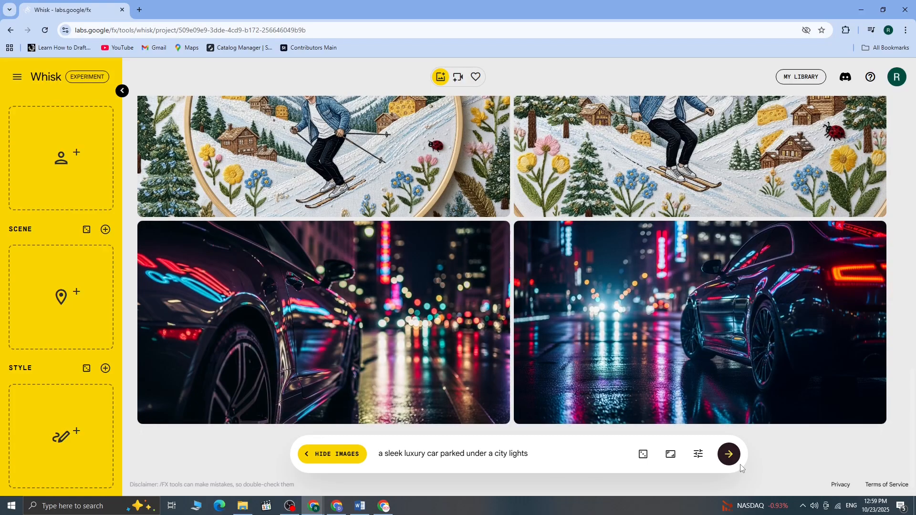
Set the second generated car image as the subject, and add a random scene and a random style image
{"action": "left_click_drag", "start_coordinate": [578, 248], "coordinate": [85, 158]}
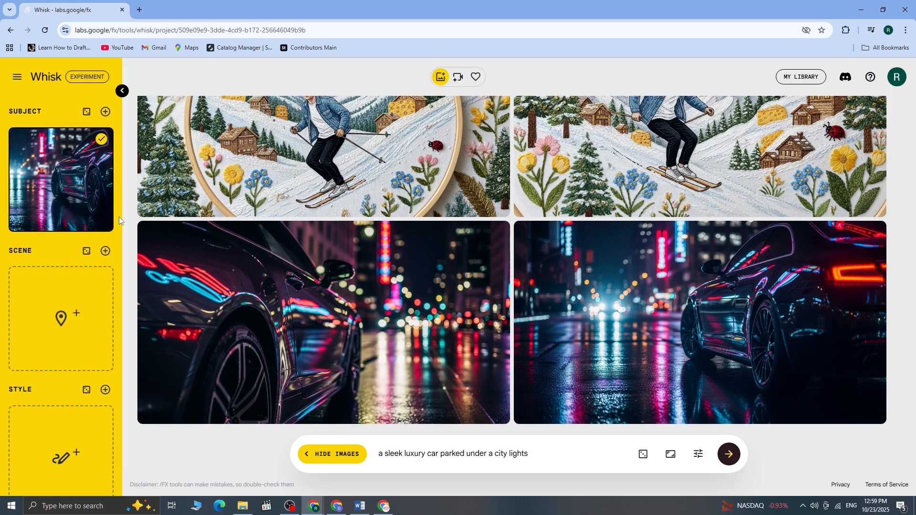
{"action": "left_click", "coordinate": [86, 253]}
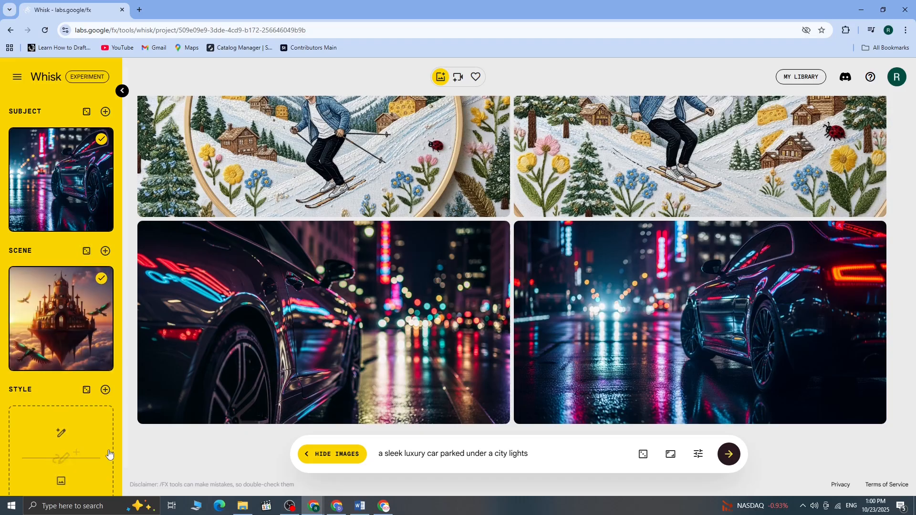
{"action": "scroll", "coordinate": [109, 455], "scroll_direction": "down", "scroll_amount": 1}
{"action": "left_click", "coordinate": [86, 372]}
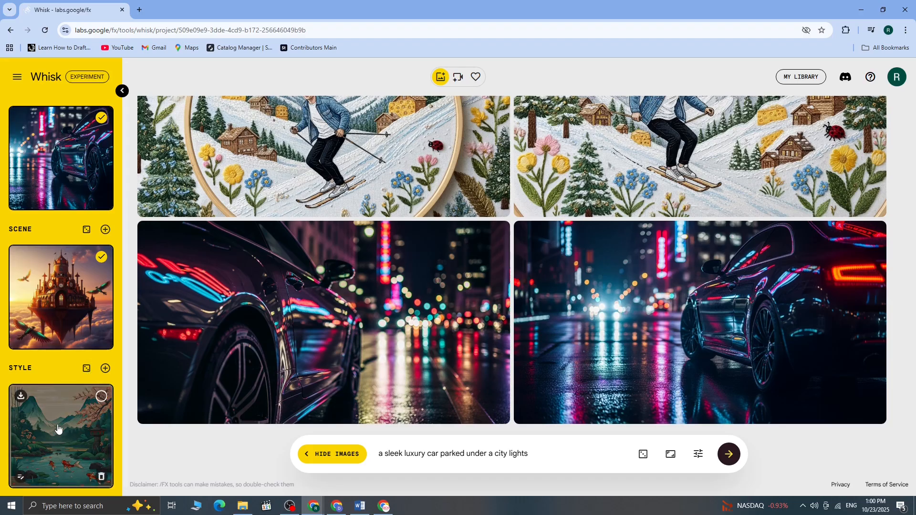
Review the description of the Japanese woodblock style image, close it, and generate images from the combined references
{"action": "left_click", "coordinate": [20, 477]}
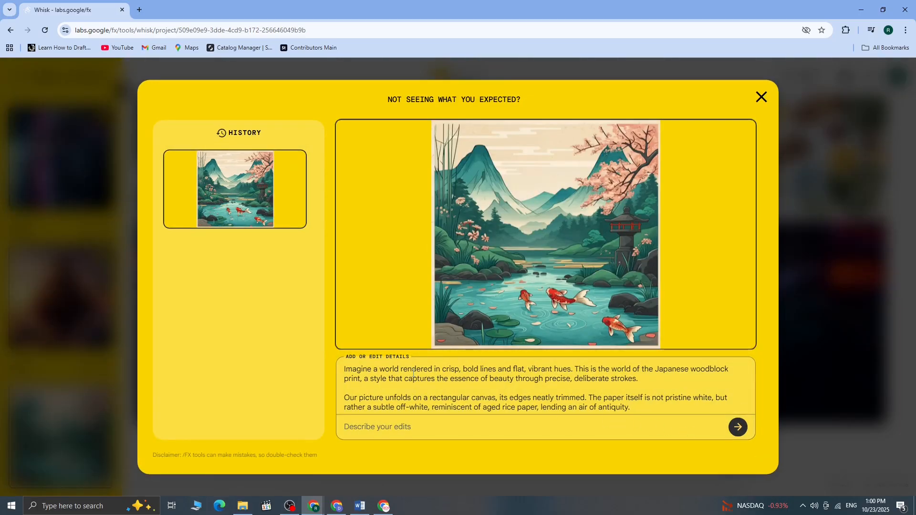
{"action": "scroll", "coordinate": [600, 367], "scroll_direction": "down", "scroll_amount": 1}
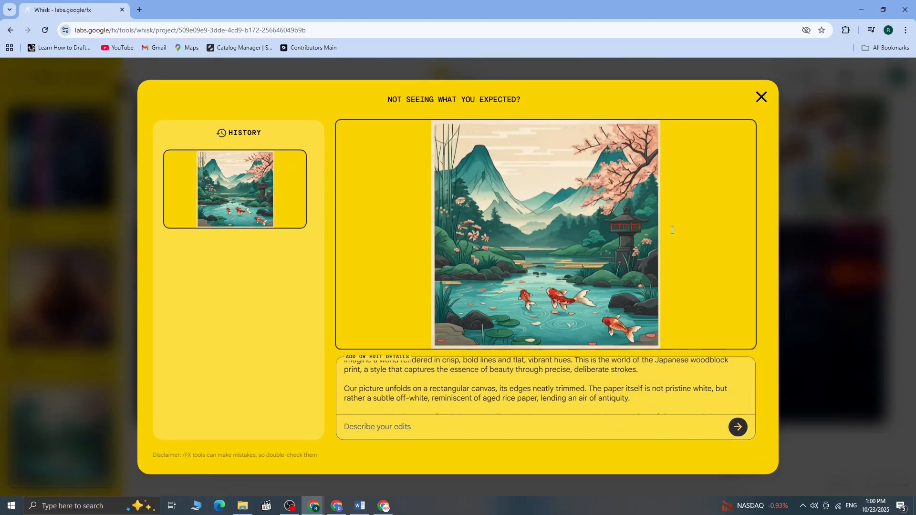
{"action": "left_click", "coordinate": [761, 97]}
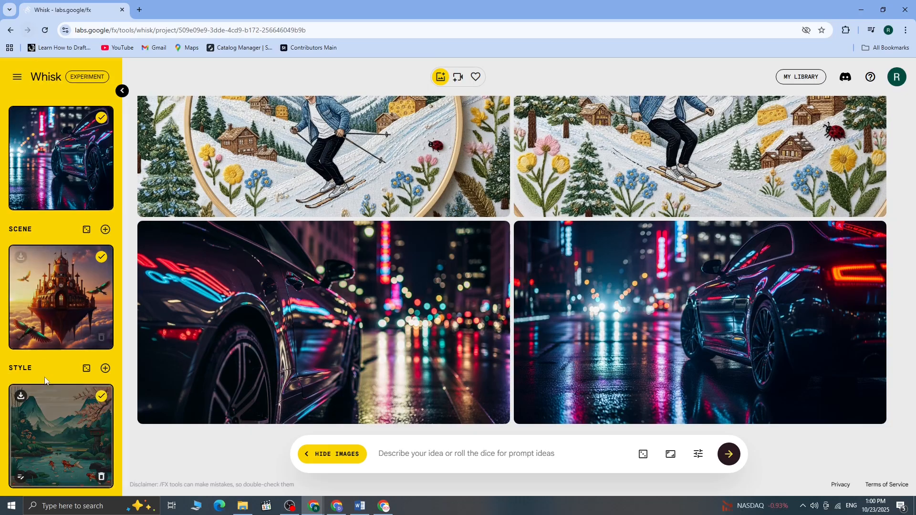
{"action": "left_click", "coordinate": [729, 457]}
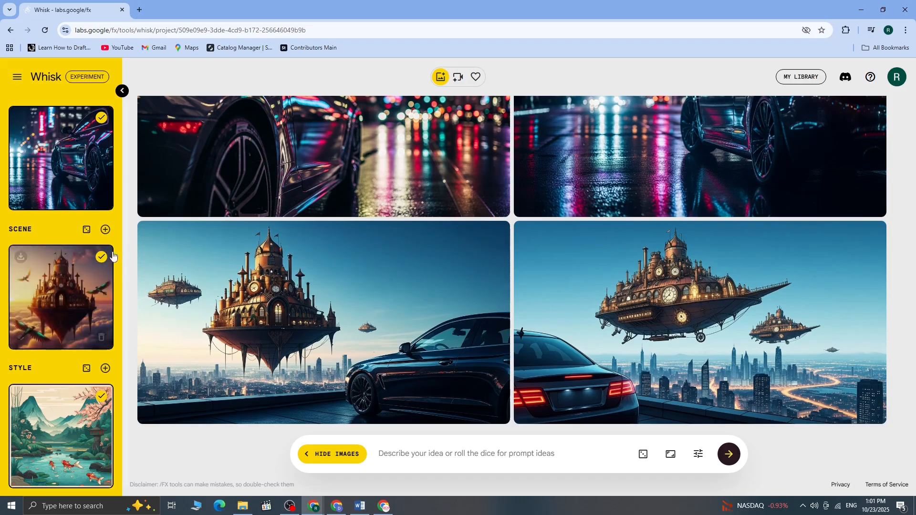
Replace the floating castle scene with the random pink flower field, discarding the boat scene, and generate new images
{"action": "left_click", "coordinate": [103, 335]}
{"action": "left_click", "coordinate": [86, 230]}
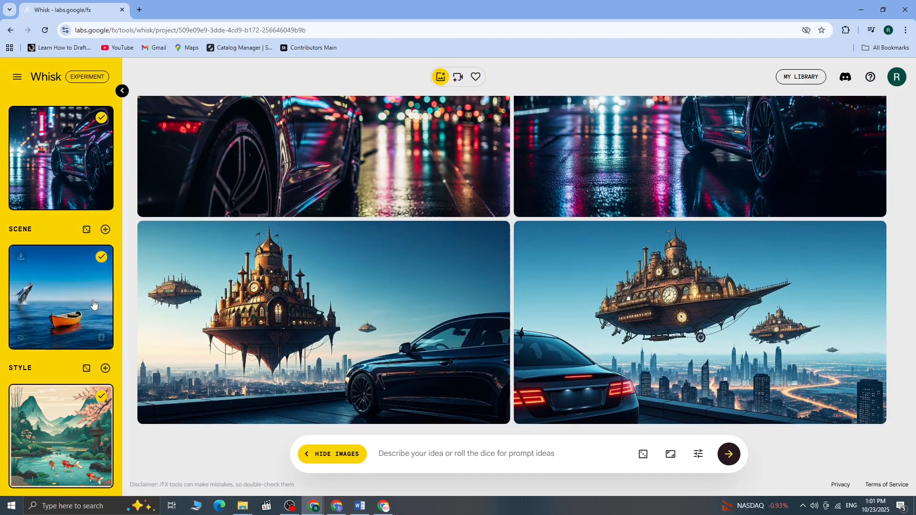
{"action": "left_click", "coordinate": [101, 337]}
{"action": "left_click", "coordinate": [86, 229]}
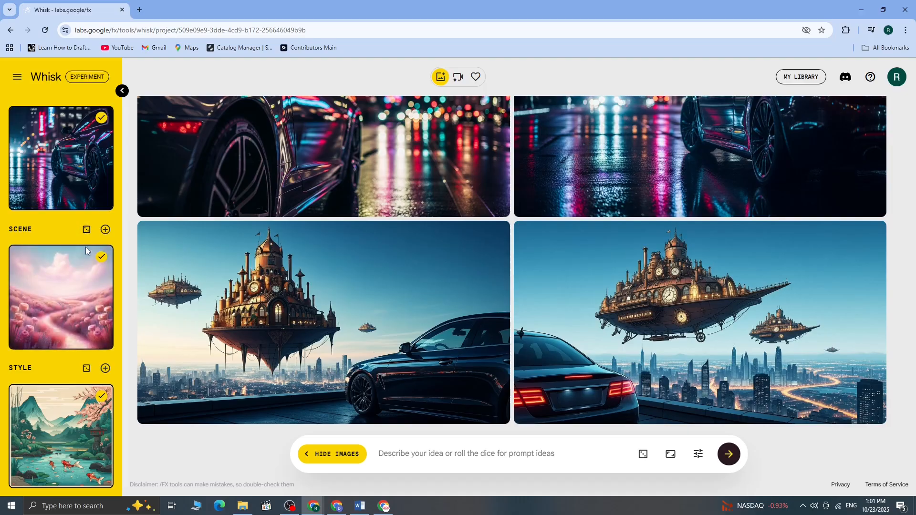
{"action": "mouse_move", "coordinate": [91, 275]}
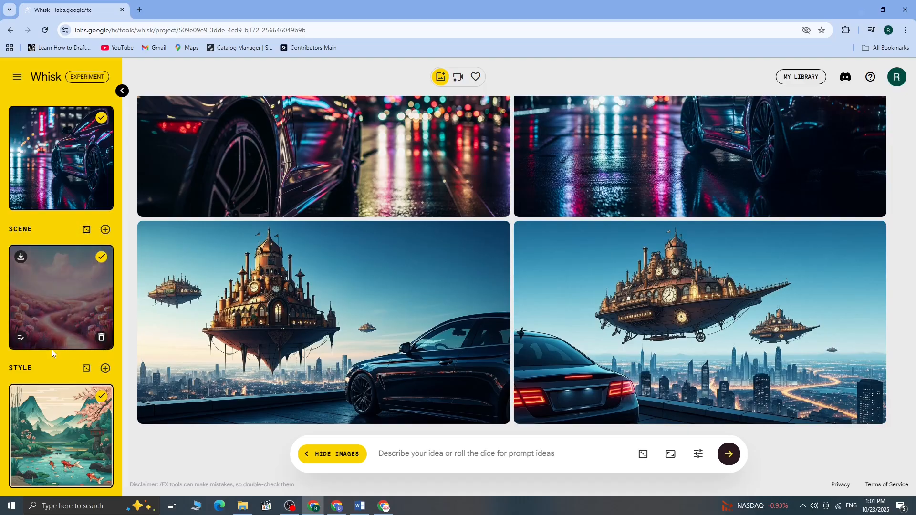
{"action": "mouse_move", "coordinate": [76, 485]}
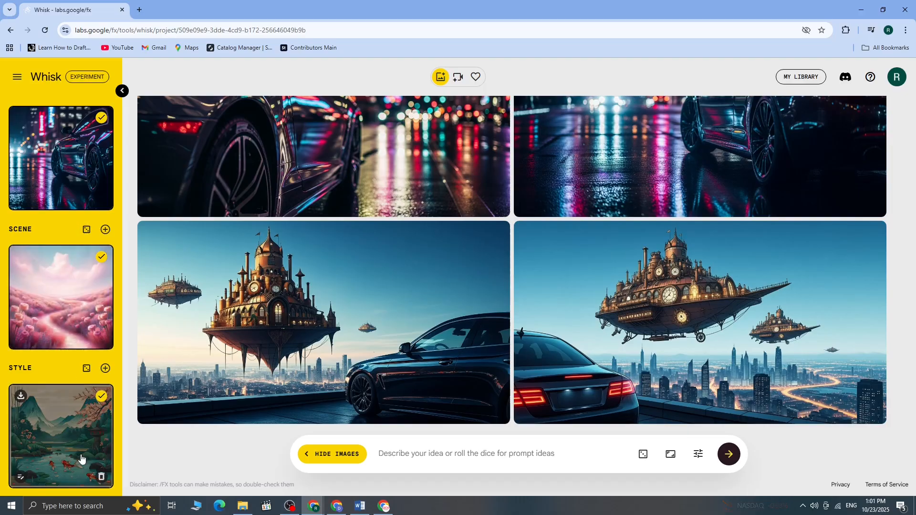
{"action": "left_click", "coordinate": [727, 456]}
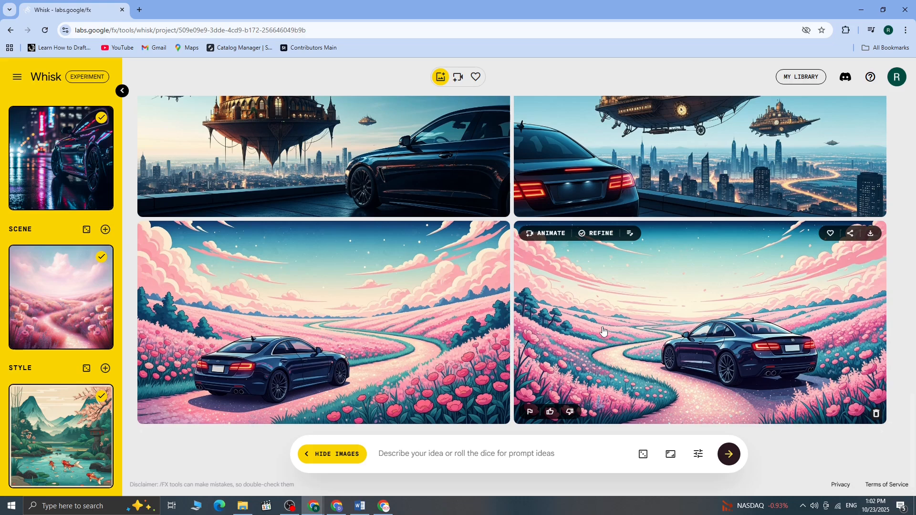
Open the second flower-field car image for animation and enter "make the camera circle slowly around the car highlighting its curves and reflections"
{"action": "left_click", "coordinate": [535, 232]}
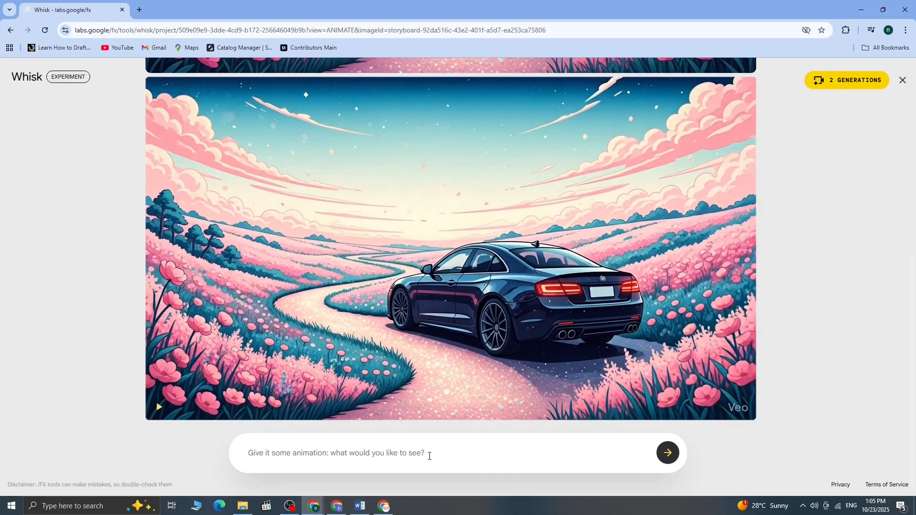
{"action": "type", "text": "make the came"}
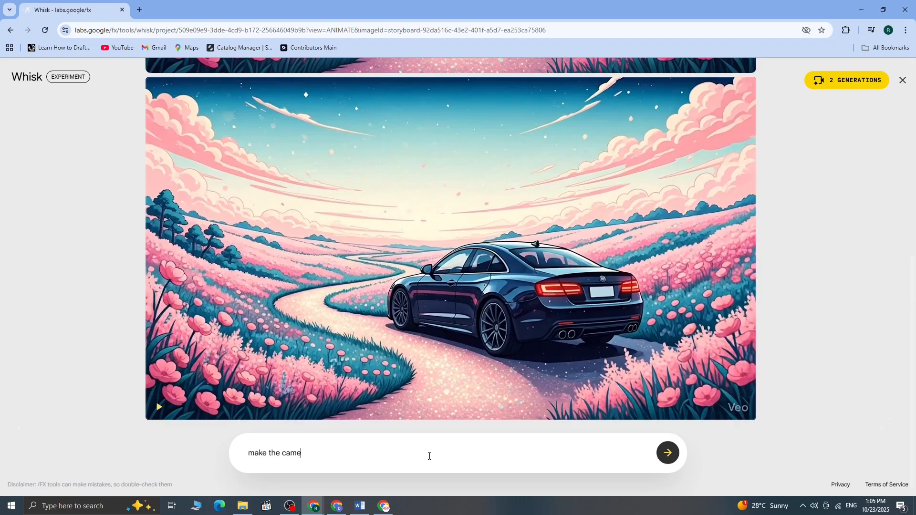
{"action": "type", "text": "ra circle slowly around the car highligh"}
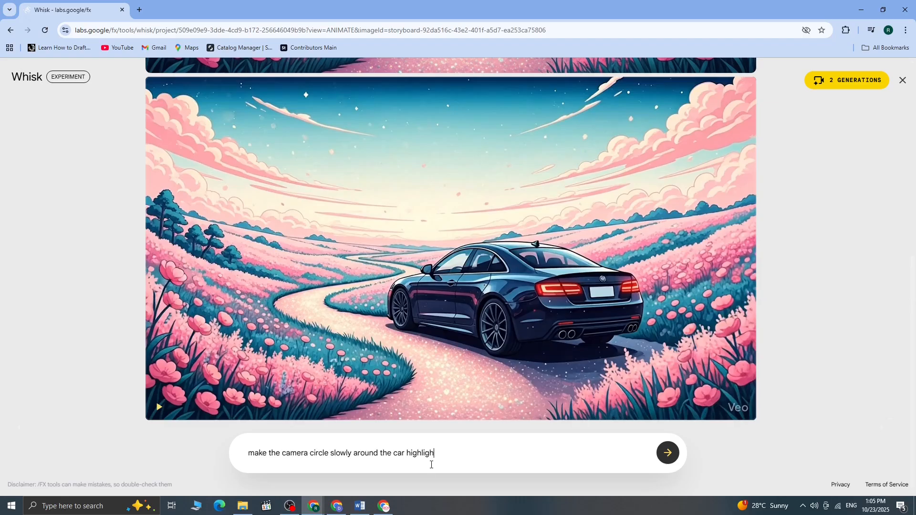
{"action": "type", "text": "ting its curves and reflections"}
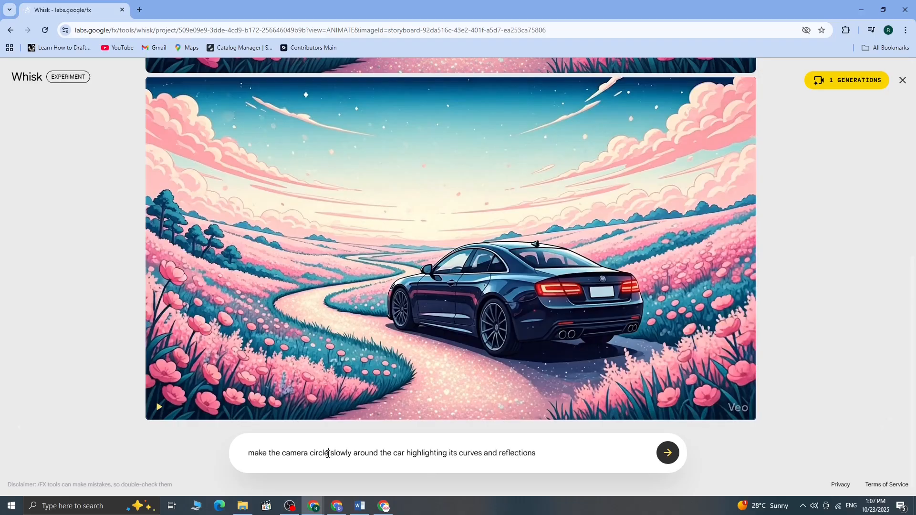
Generate the car animation with "circle" changed to "move" in the prompt, and play the finished video
{"action": "key", "text": "BackSpace"}
{"action": "key", "text": "BackSpace"}
{"action": "key", "text": "BackSpace"}
{"action": "key", "text": "BackSpace"}
{"action": "key", "text": "BackSpace"}
{"action": "key", "text": "BackSpace"}
{"action": "type", "text": "m"}
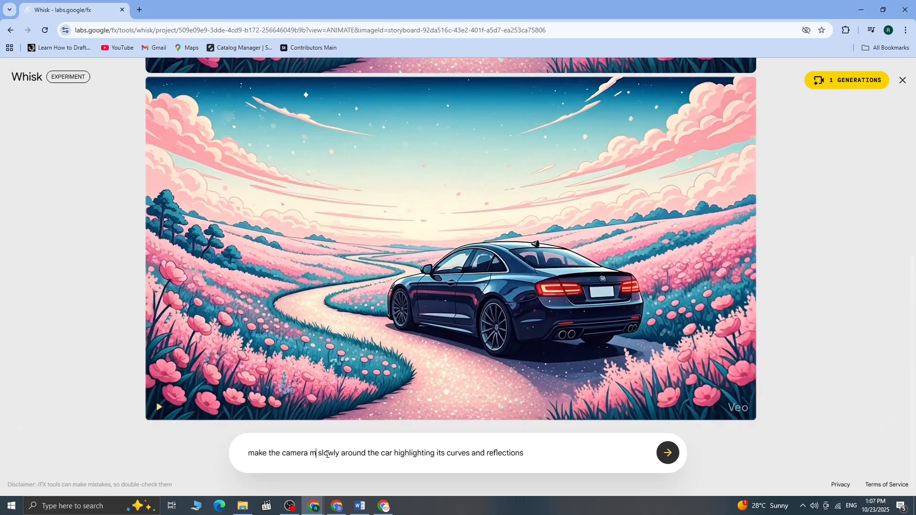
{"action": "type", "text": "ove"}
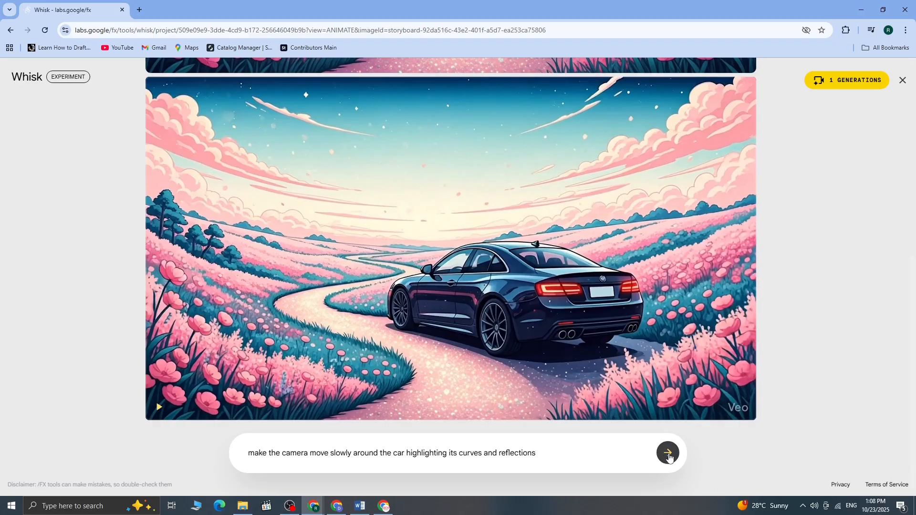
{"action": "left_click", "coordinate": [669, 456]}
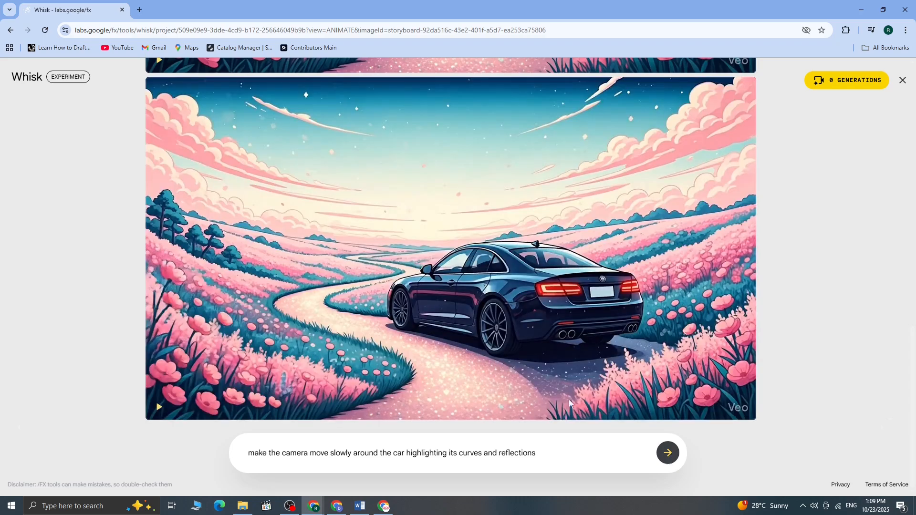
{"action": "left_click", "coordinate": [160, 408]}
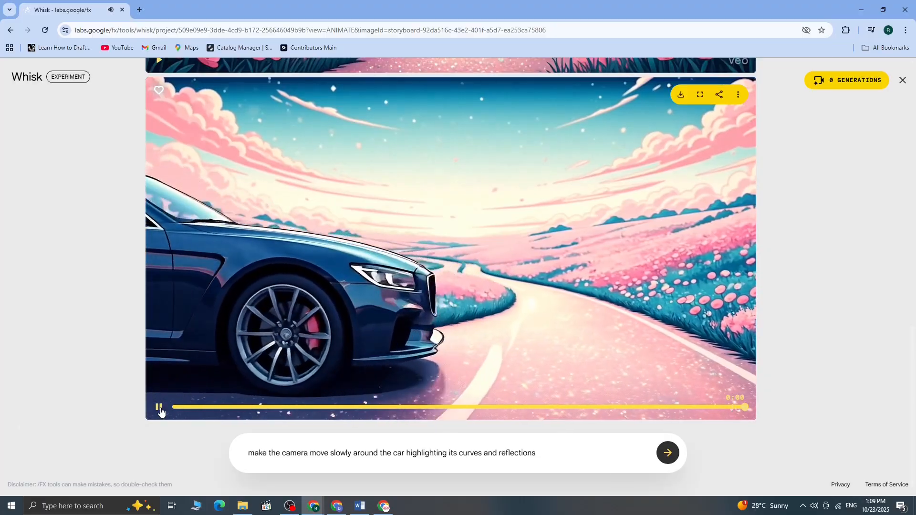
{"action": "left_click", "coordinate": [159, 408]}
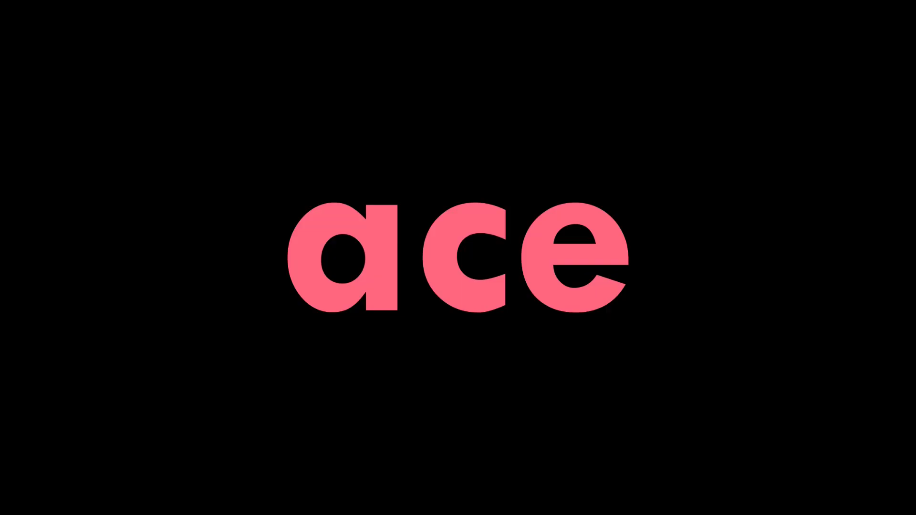